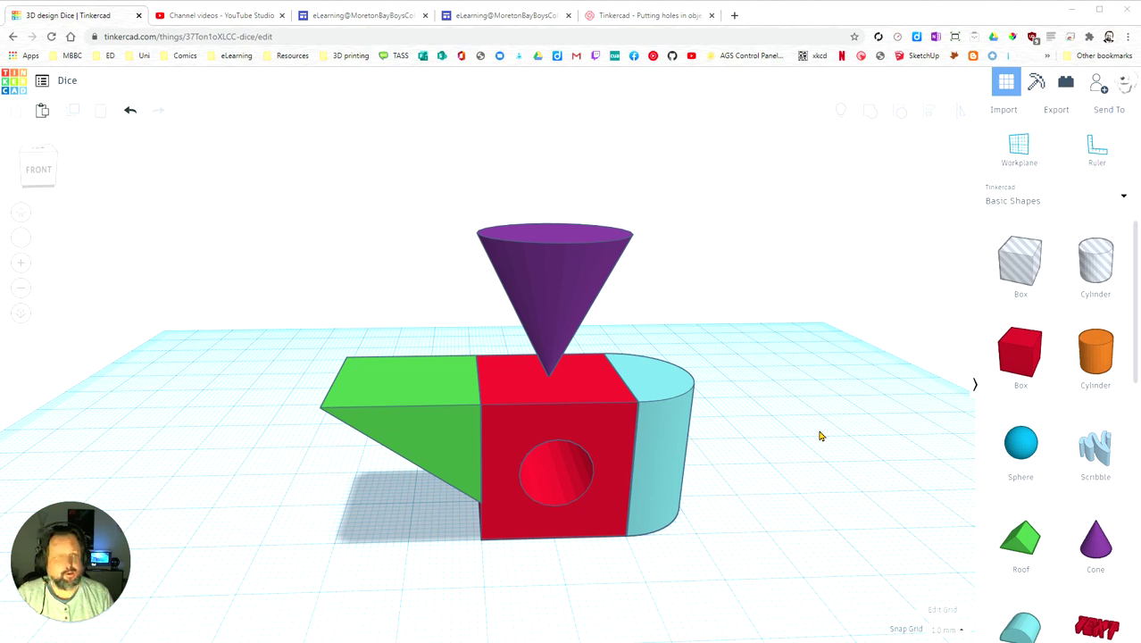
# Orbit around the dice model to check the green Roof wedge's overhang, then select the wedge.
pyautogui.moveTo(815, 484)
pyautogui.mouseDown(button='right')
pyautogui.moveTo(787, 430)
pyautogui.moveTo(787, 451)
pyautogui.moveTo(827, 484)
pyautogui.moveTo(807, 503)
pyautogui.moveTo(797, 477)
pyautogui.moveTo(808, 485)
pyautogui.mouseUp(button='right')
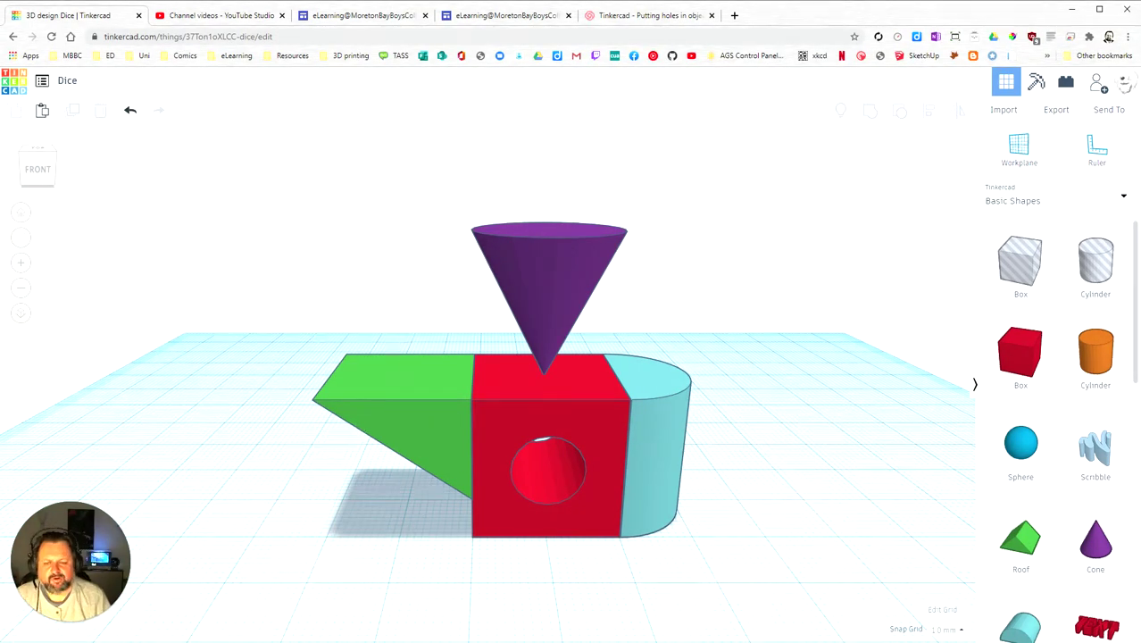
pyautogui.moveTo(327, 566); pyautogui.dragTo(364, 526, button='right')
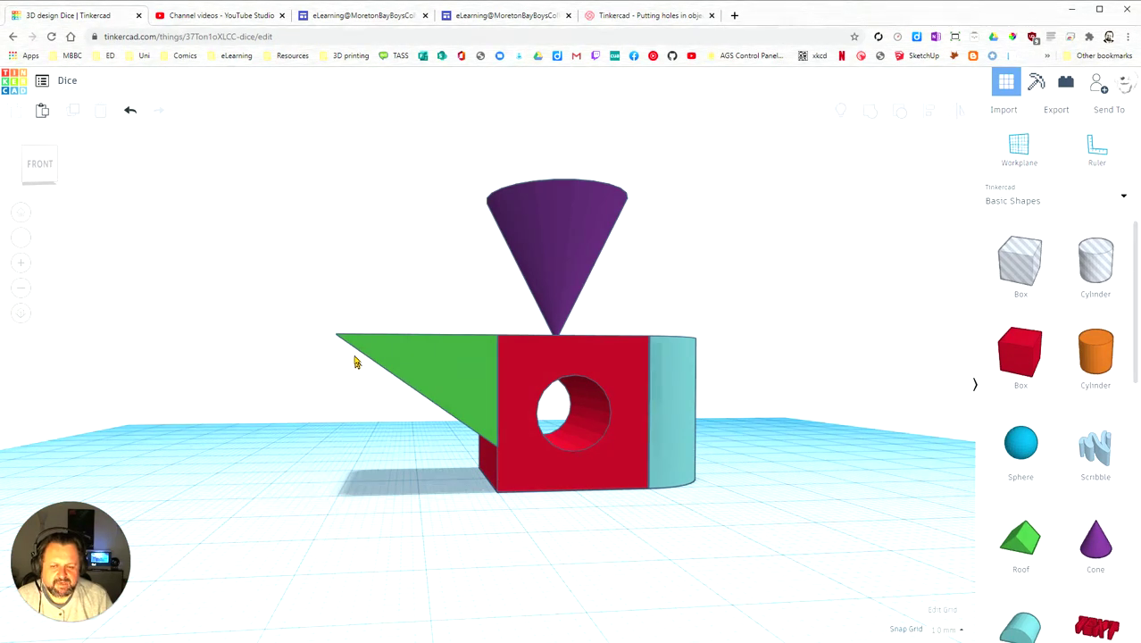
pyautogui.moveTo(365, 423); pyautogui.dragTo(430, 409, button='right')
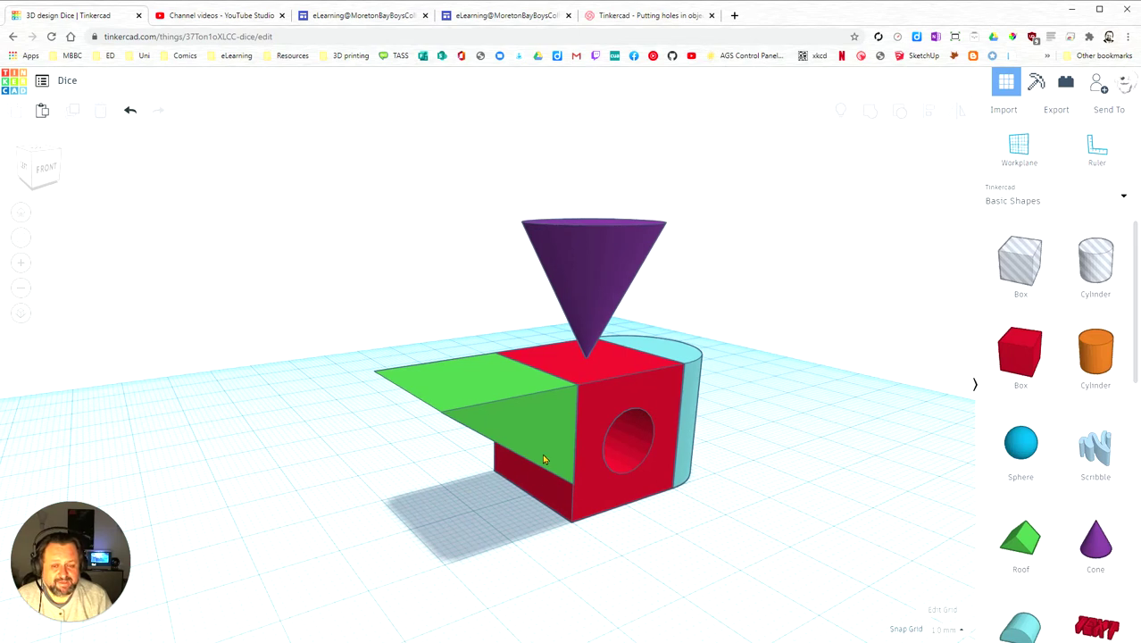
pyautogui.moveTo(528, 531); pyautogui.dragTo(531, 480, button='right')
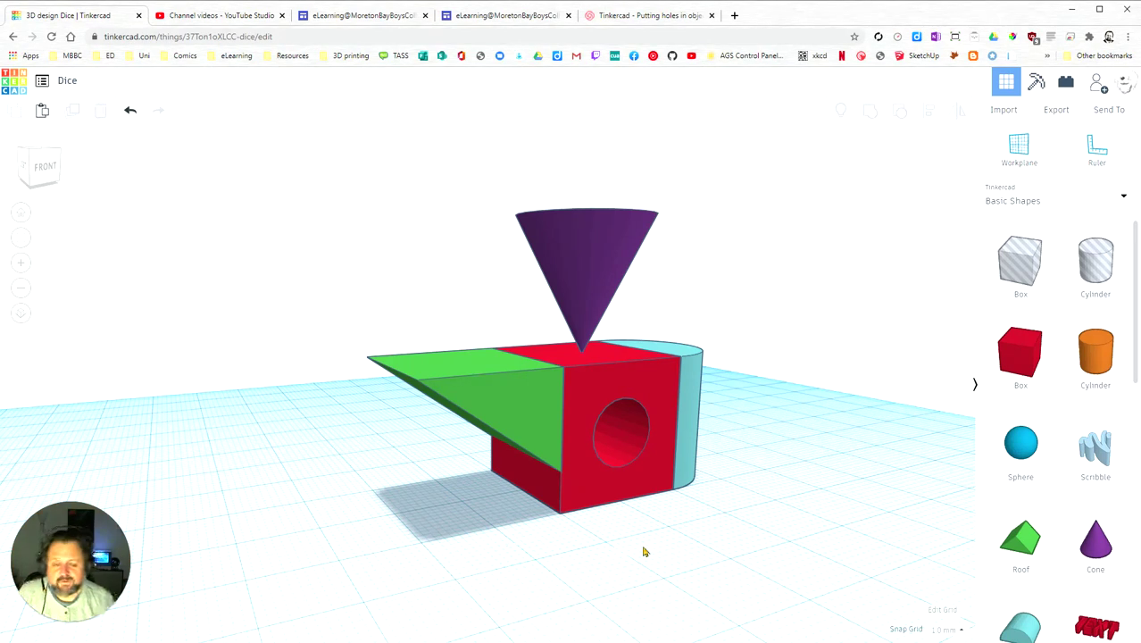
pyautogui.moveTo(645, 551); pyautogui.dragTo(623, 569, button='right')
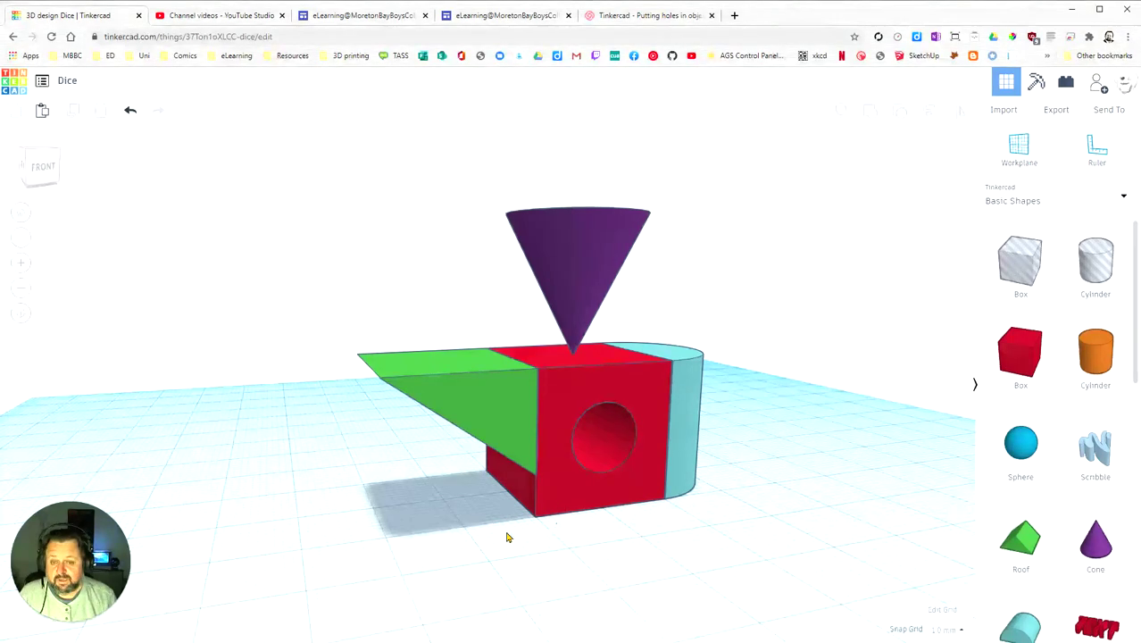
pyautogui.moveTo(507, 535); pyautogui.dragTo(513, 502, button='right')
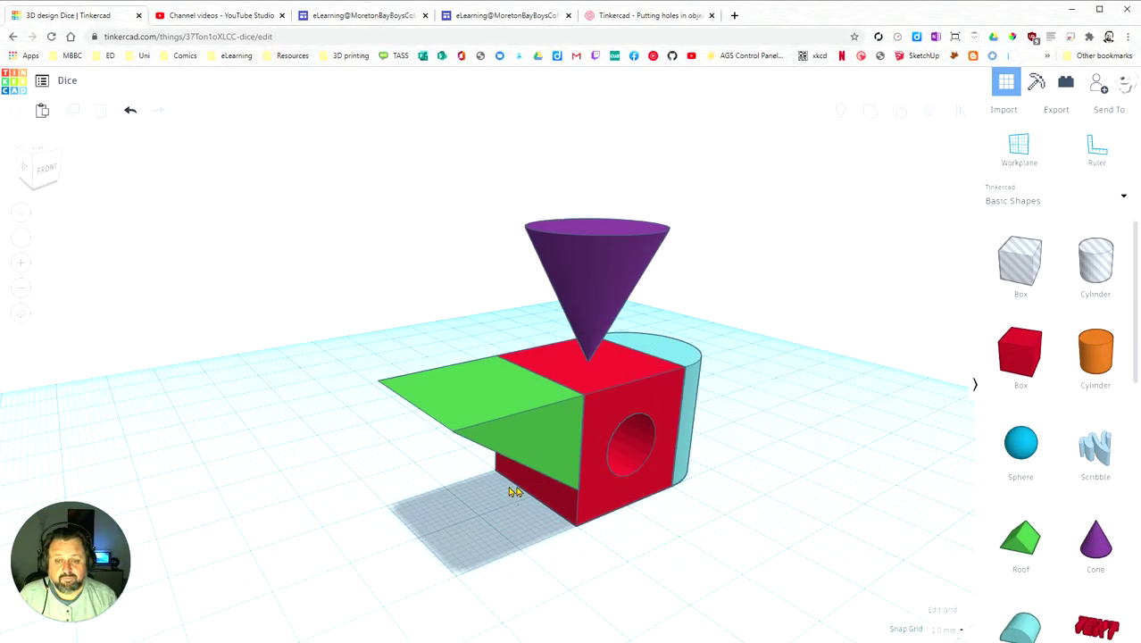
pyautogui.moveTo(725, 552); pyautogui.dragTo(589, 500, button='right')
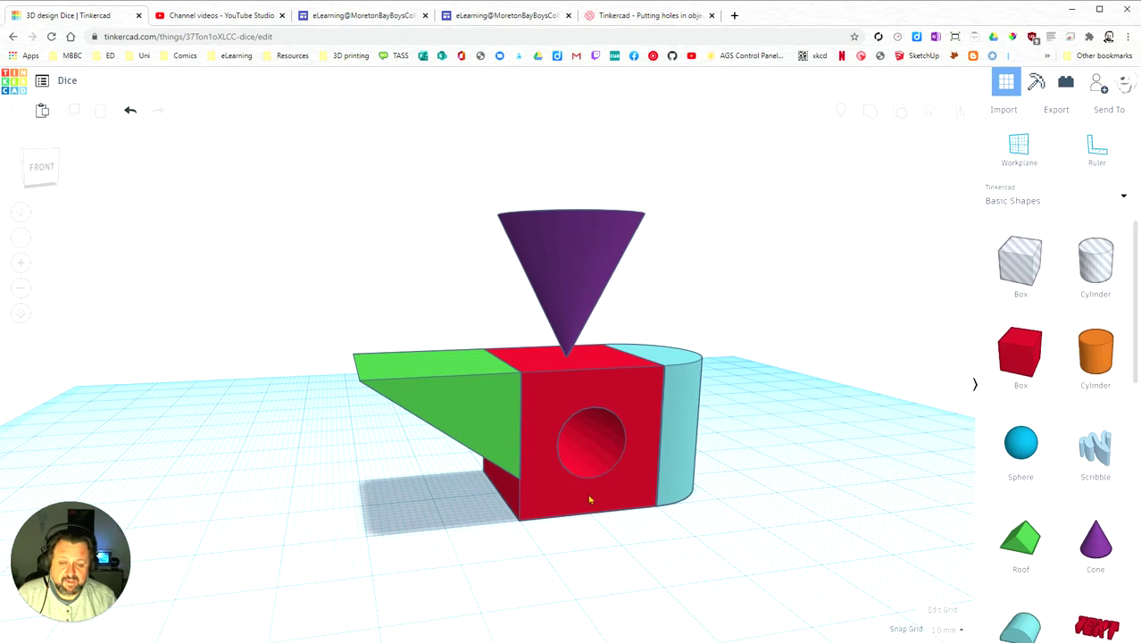
pyautogui.click(460, 406)
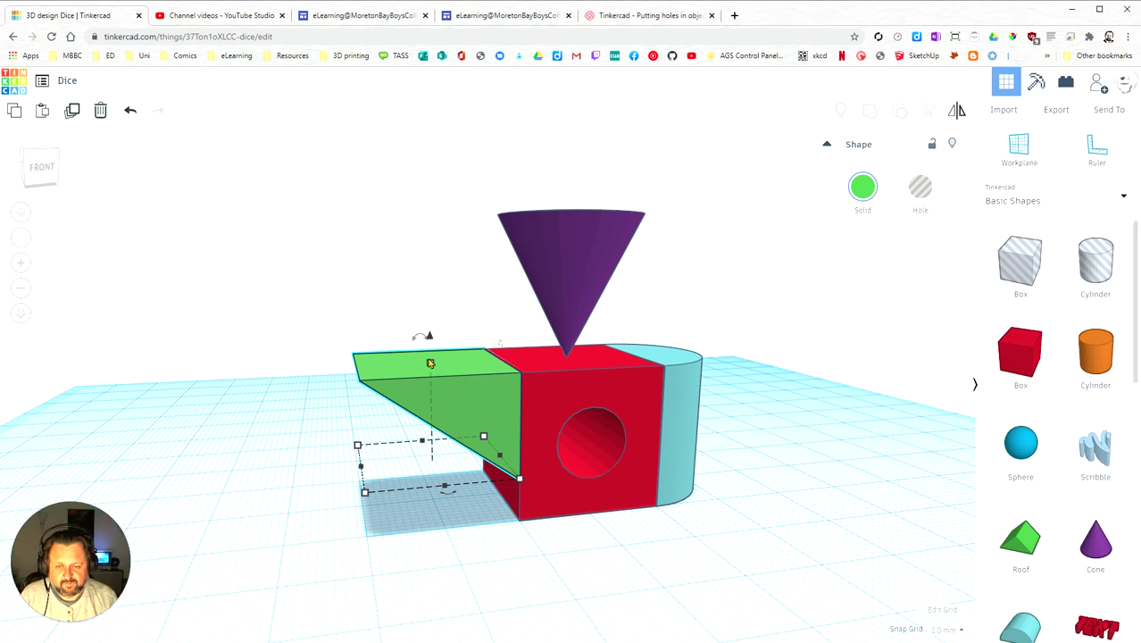
# Set the green wedge's height to 20 for a 45° slope.
pyautogui.moveTo(430, 362)
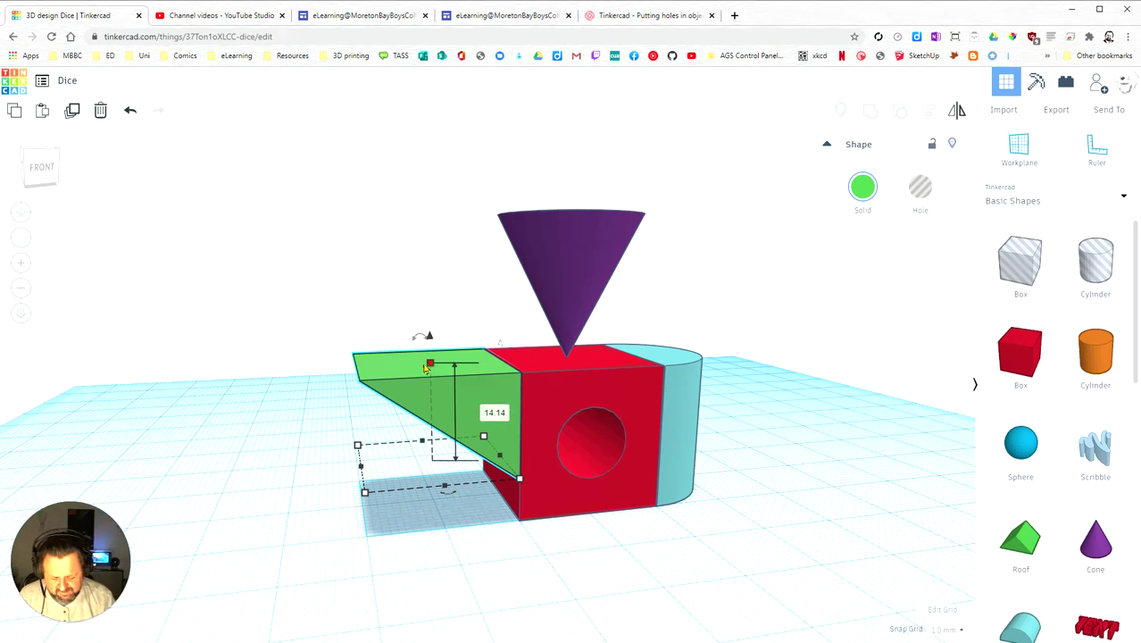
pyautogui.click(497, 413)
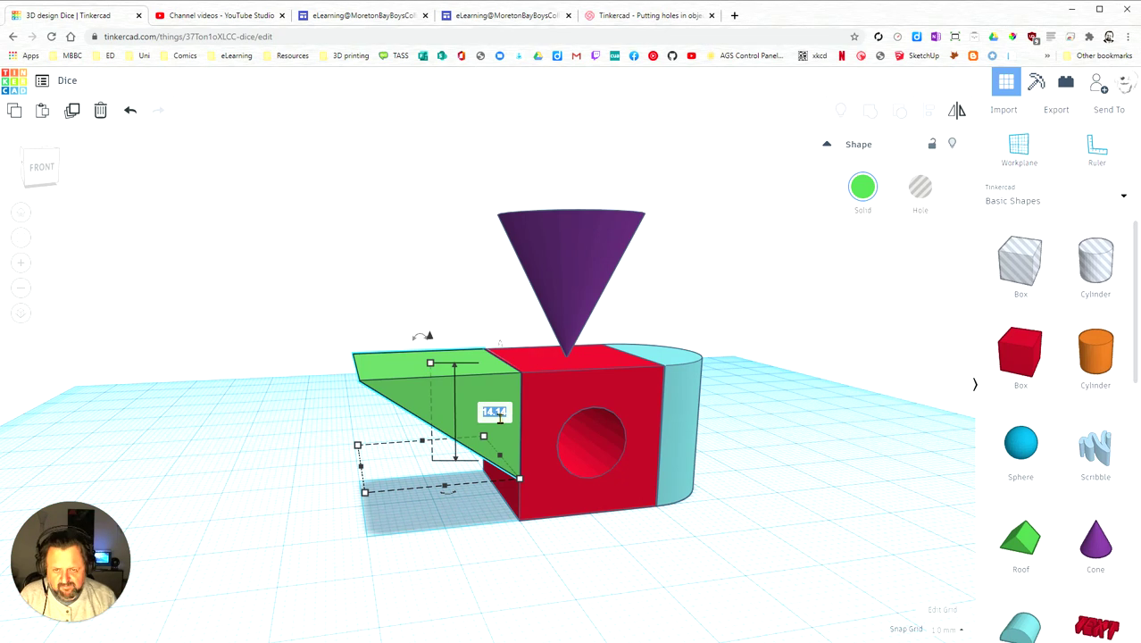
pyautogui.write('10')
pyautogui.press('Return')
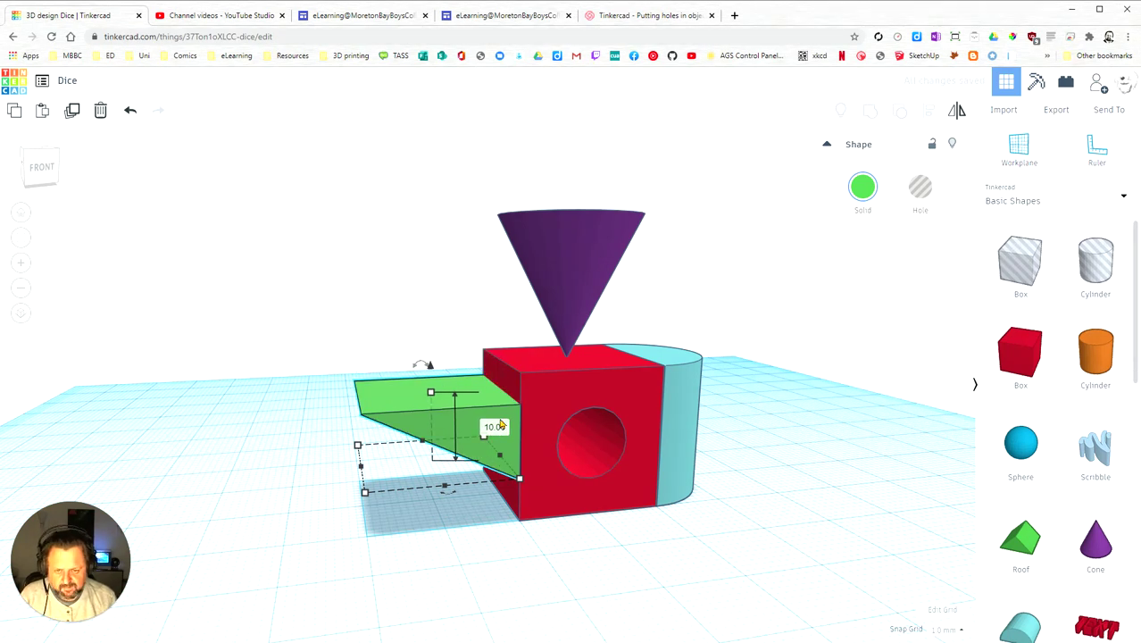
pyautogui.click(486, 430)
pyautogui.write('20')
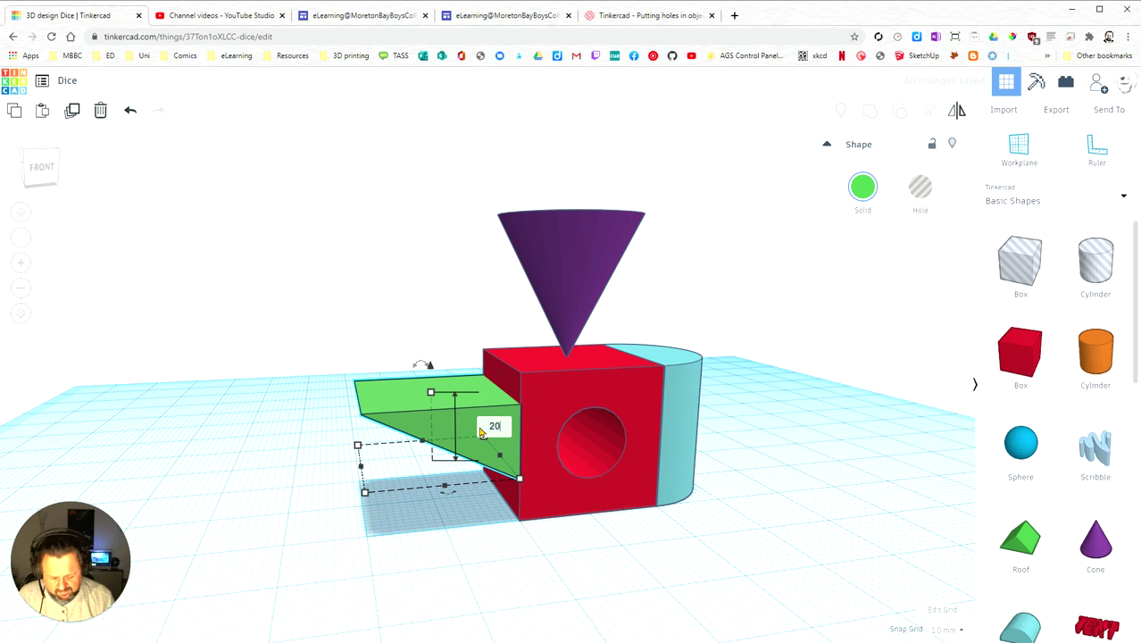
pyautogui.press('Return')
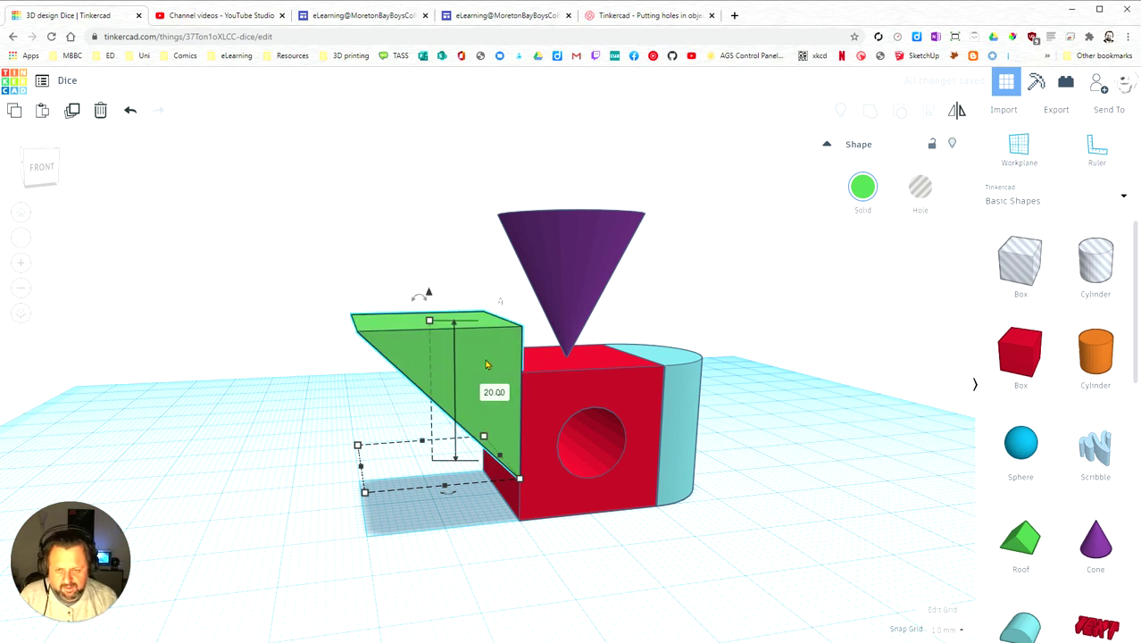
# Slide the green wedge against the red cube, keeping its elevation at -1.00.
pyautogui.moveTo(486, 365); pyautogui.dragTo(546, 393)
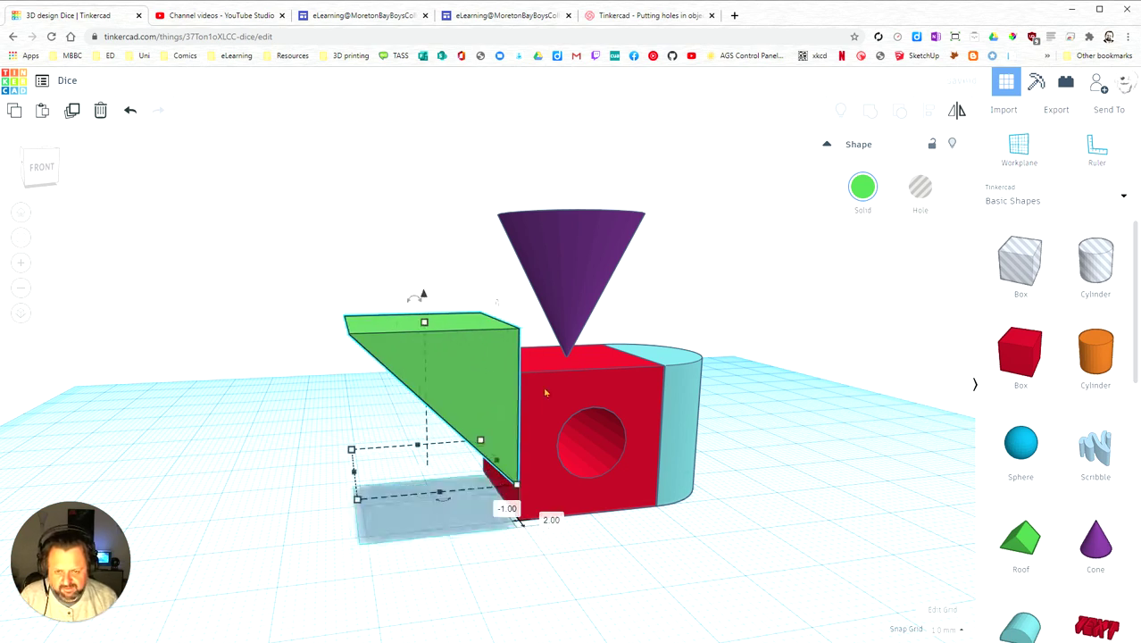
pyautogui.moveTo(749, 497); pyautogui.dragTo(792, 517, button='right')
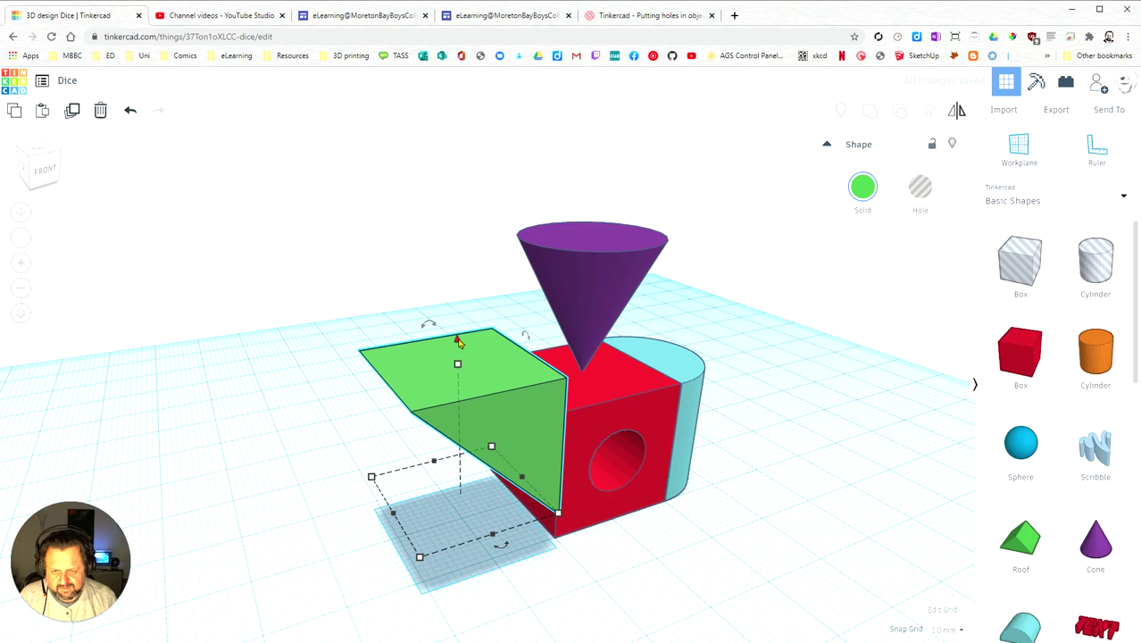
pyautogui.moveTo(461, 342); pyautogui.dragTo(454, 376)
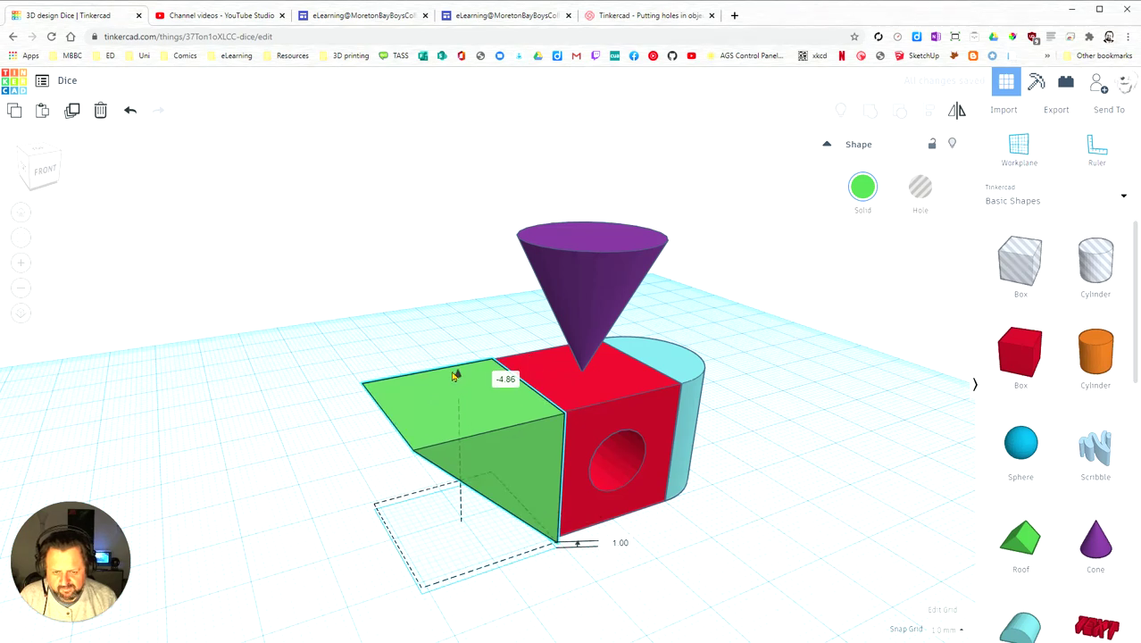
pyautogui.moveTo(808, 526); pyautogui.dragTo(706, 535, button='right')
pyautogui.moveTo(421, 374); pyautogui.dragTo(427, 398)
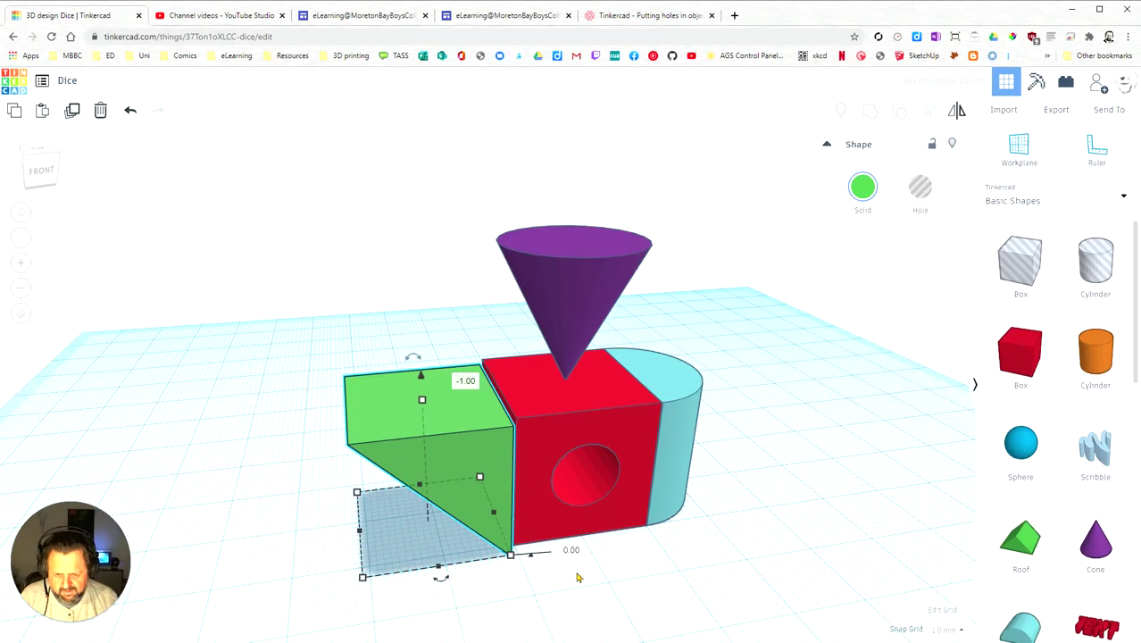
pyautogui.moveTo(582, 580); pyautogui.dragTo(547, 443, button='right')
pyautogui.moveTo(548, 443); pyautogui.dragTo(547, 442)
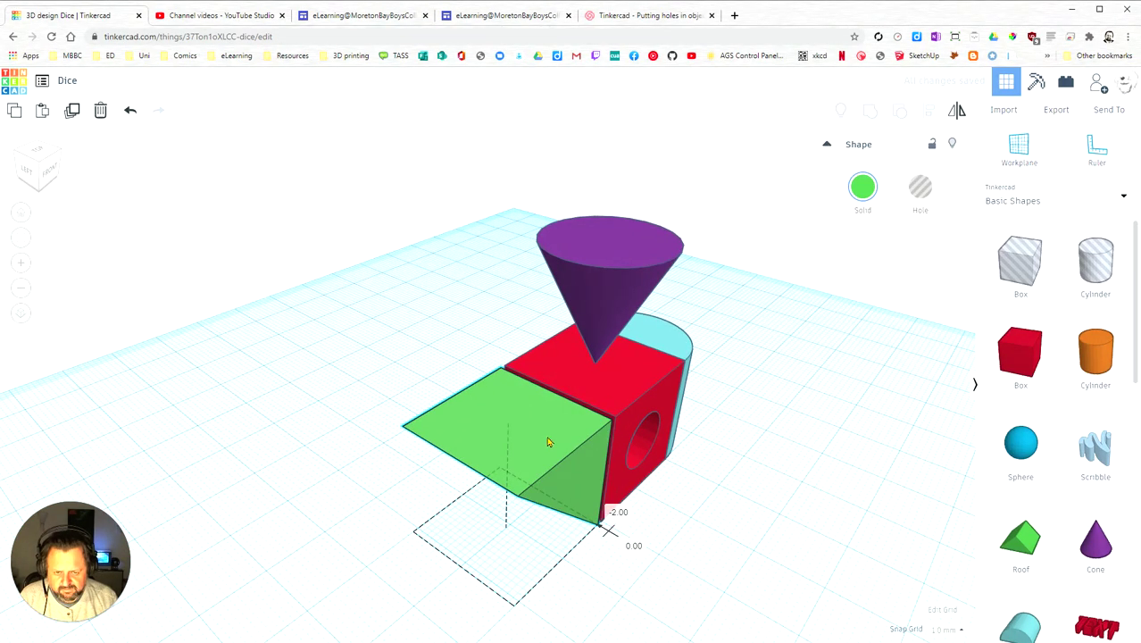
pyautogui.moveTo(548, 441); pyautogui.dragTo(607, 392, button='right')
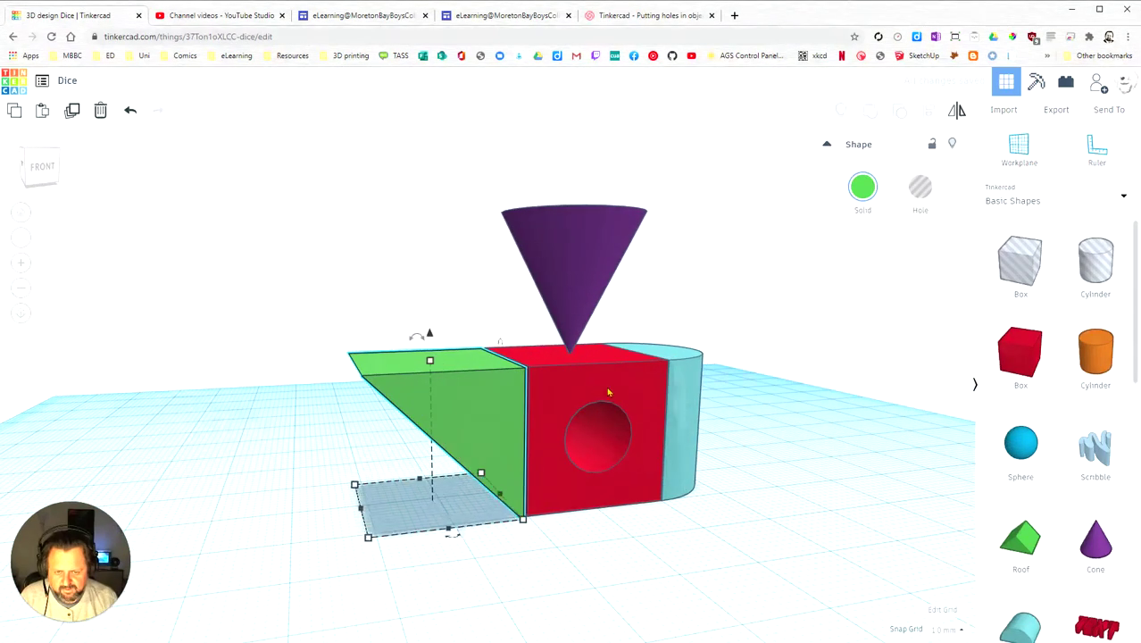
# Align the green wedge with the red cube so their tops are flush.
pyautogui.click(608, 392)
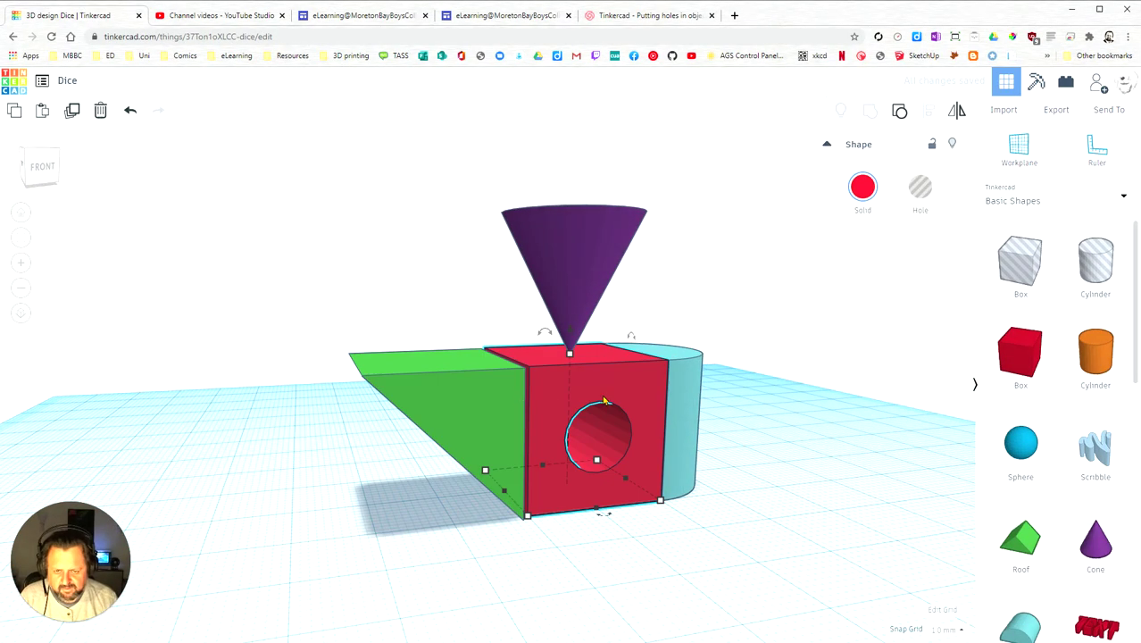
pyautogui.keyDown('shift'); pyautogui.click(470, 413); pyautogui.keyUp('shift')
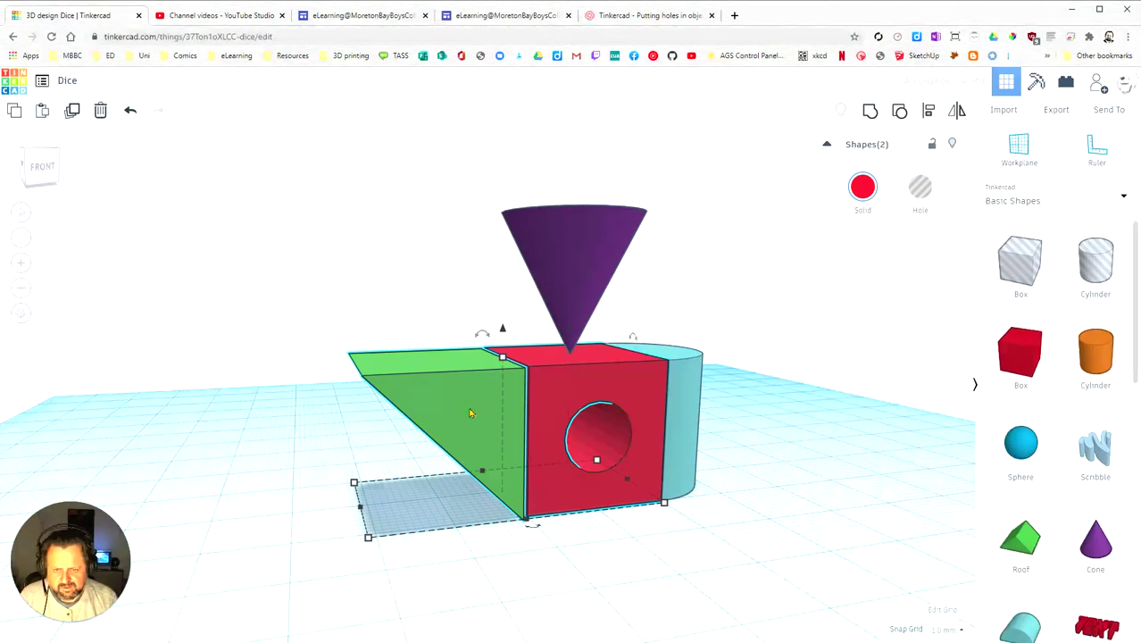
pyautogui.click(928, 113)
pyautogui.click(340, 510)
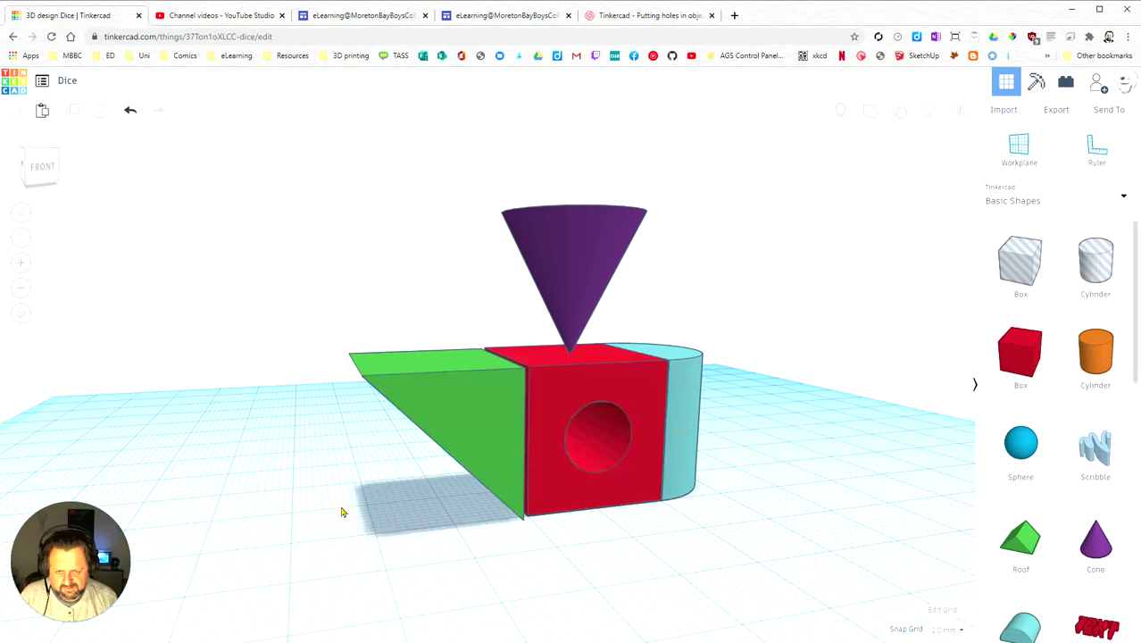
# Shift the green wedge about 1 mm against the red cube and check the fit from the front.
pyautogui.moveTo(586, 576); pyautogui.dragTo(466, 630, button='right')
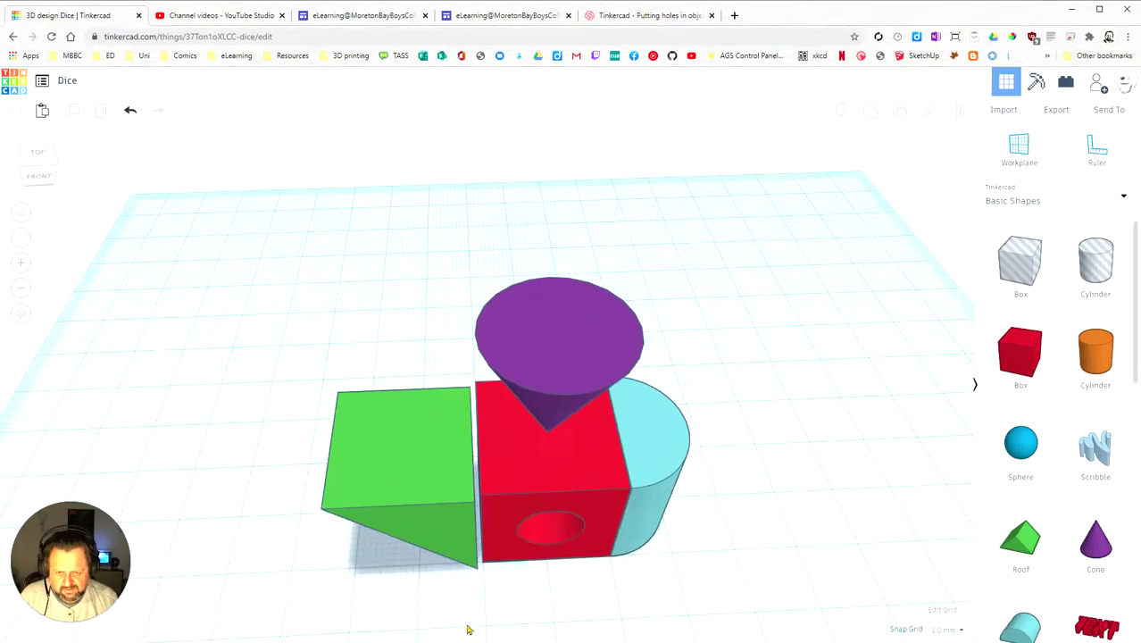
pyautogui.click(415, 463)
pyautogui.moveTo(416, 463); pyautogui.dragTo(449, 467)
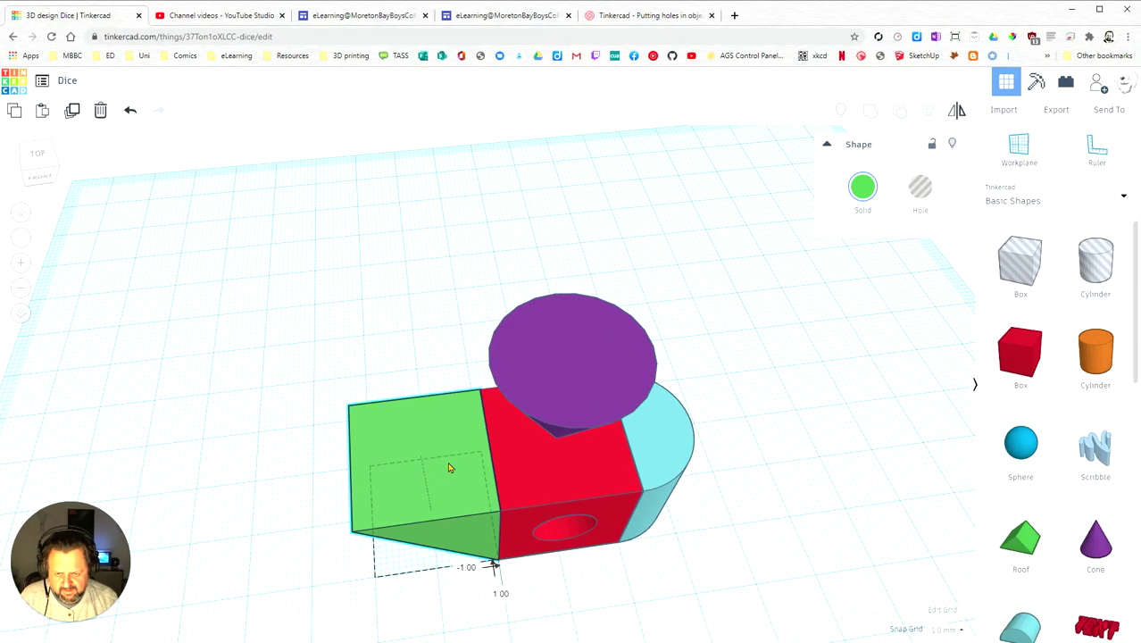
pyautogui.moveTo(449, 467); pyautogui.dragTo(464, 368, button='right')
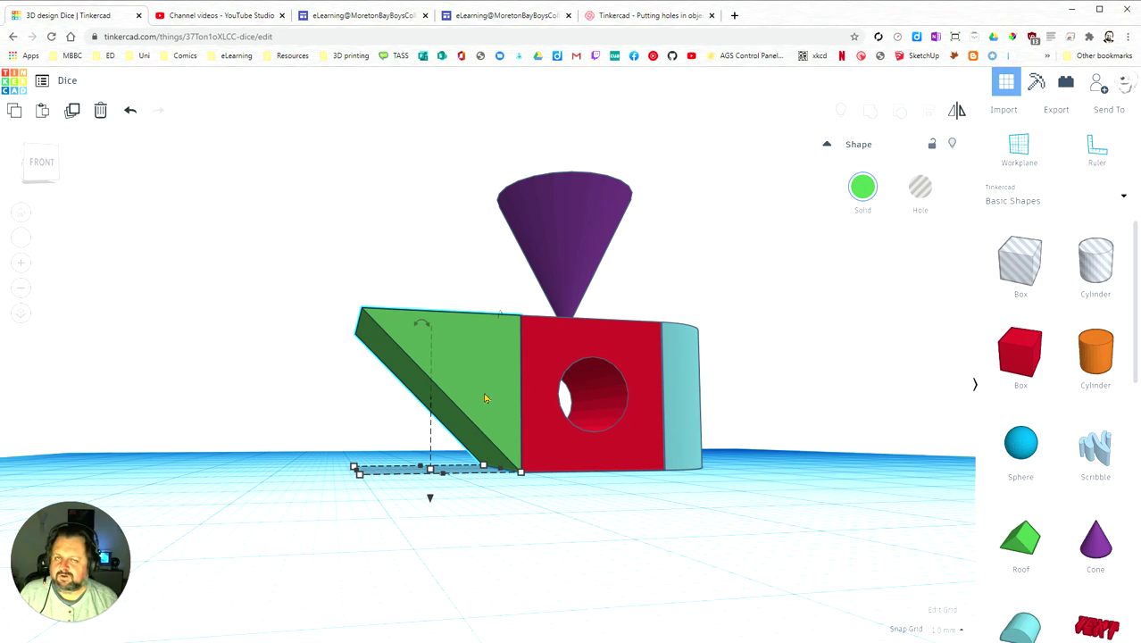
pyautogui.moveTo(741, 432); pyautogui.dragTo(630, 395, button='right')
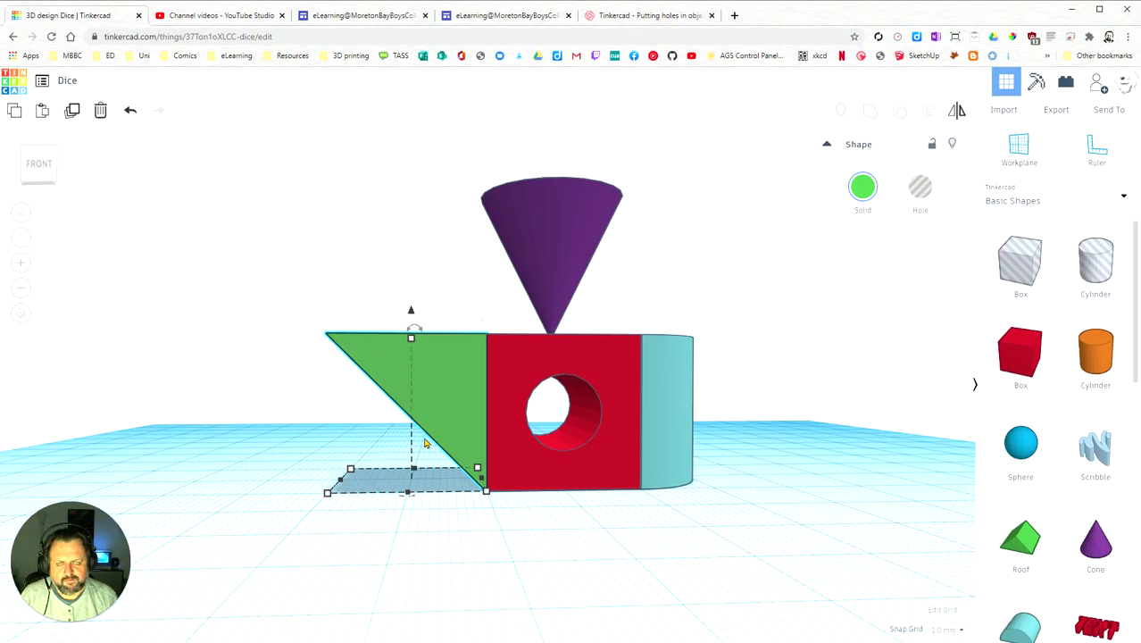
pyautogui.moveTo(800, 370); pyautogui.dragTo(759, 456, button='right')
pyautogui.scroll(5, 804, 410)
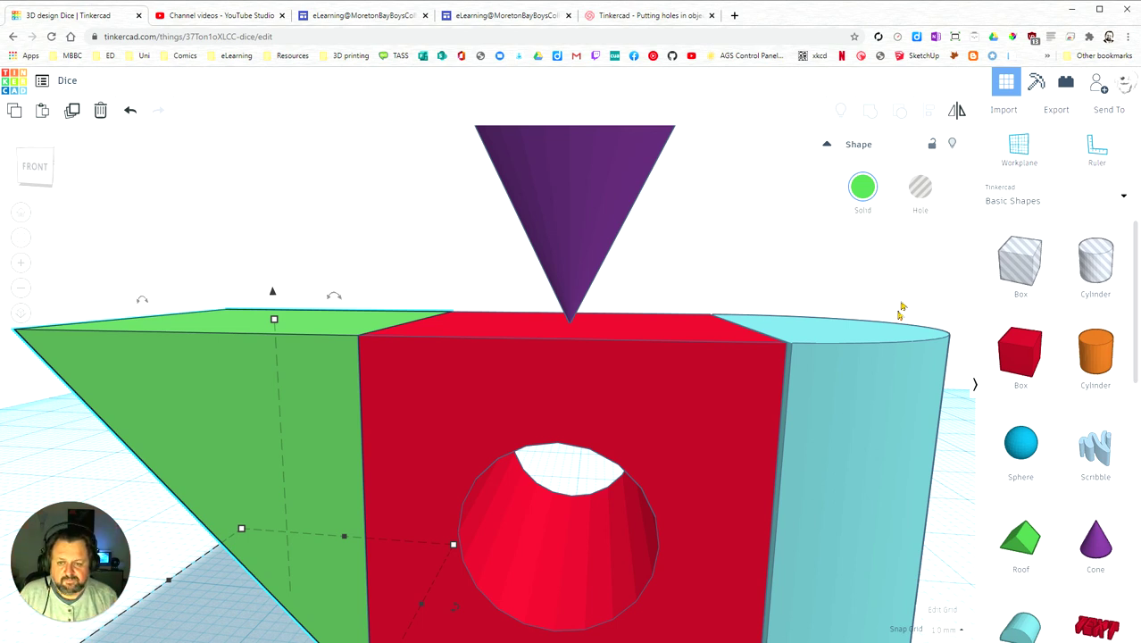
pyautogui.moveTo(829, 305); pyautogui.dragTo(850, 341, button='right')
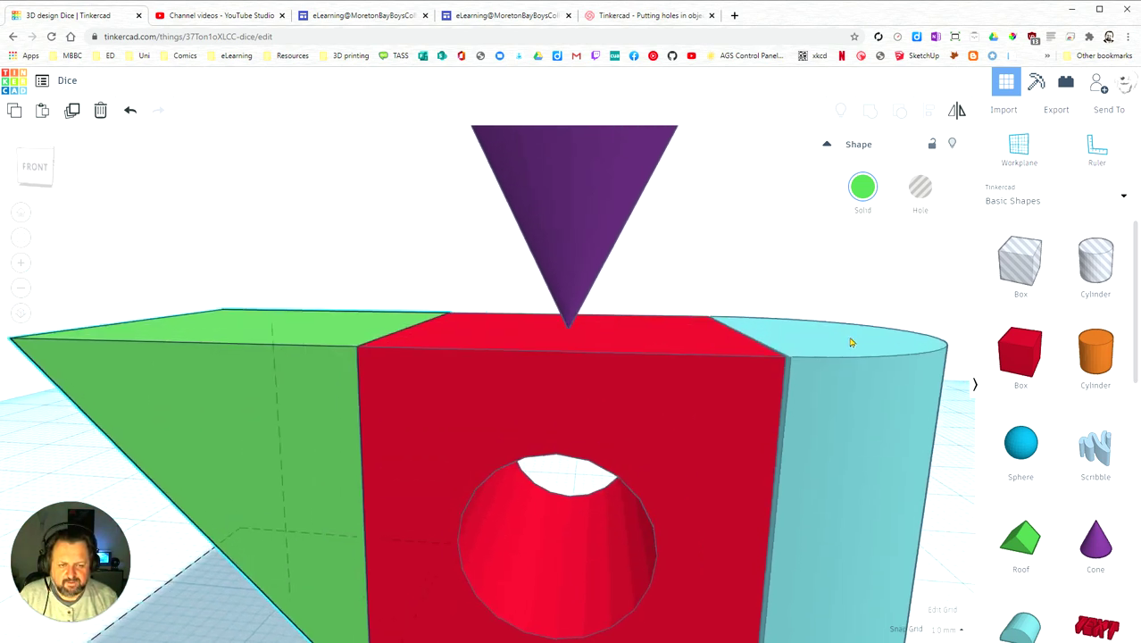
pyautogui.moveTo(849, 339); pyautogui.dragTo(614, 327, button='middle')
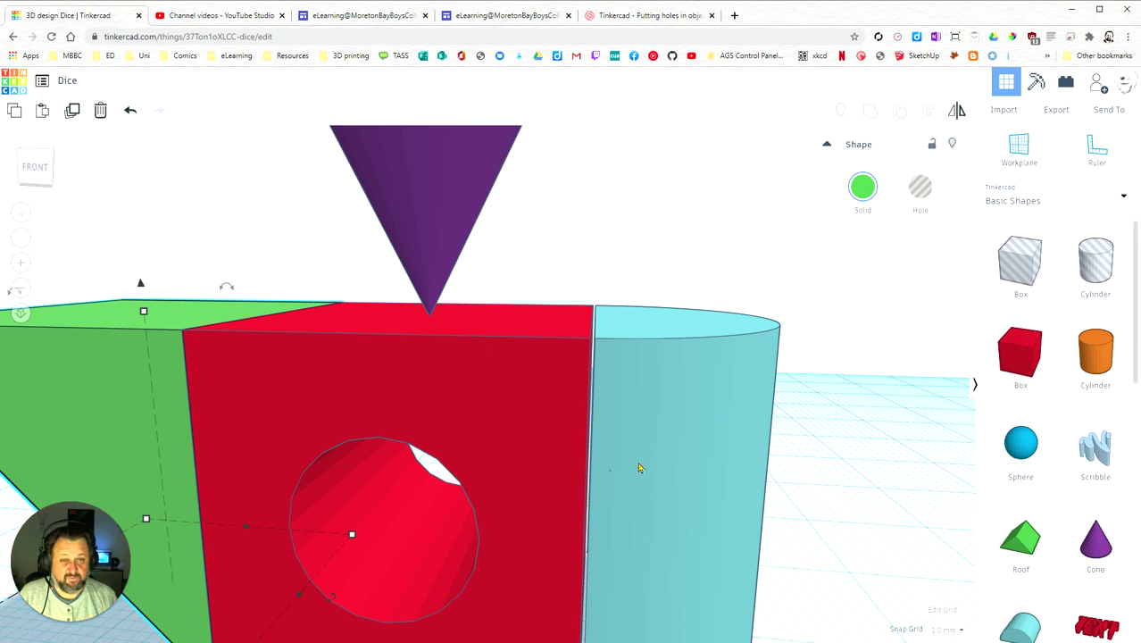
pyautogui.scroll(-4, 712, 446)
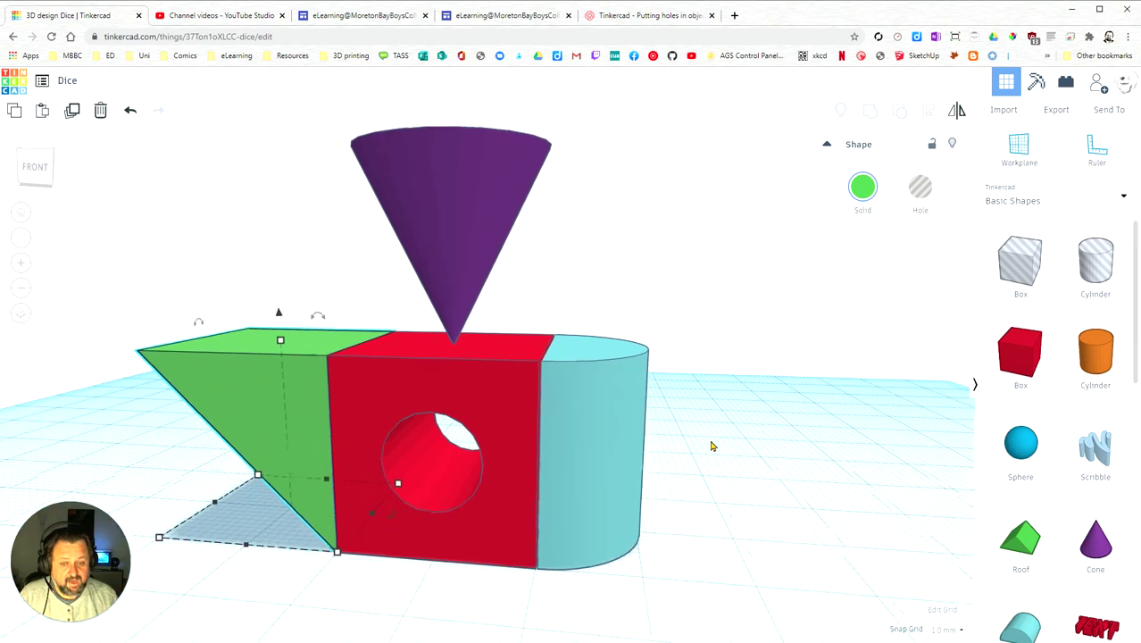
pyautogui.scroll(4, 711, 445)
pyautogui.scroll(-3, 712, 445)
pyautogui.click(647, 392)
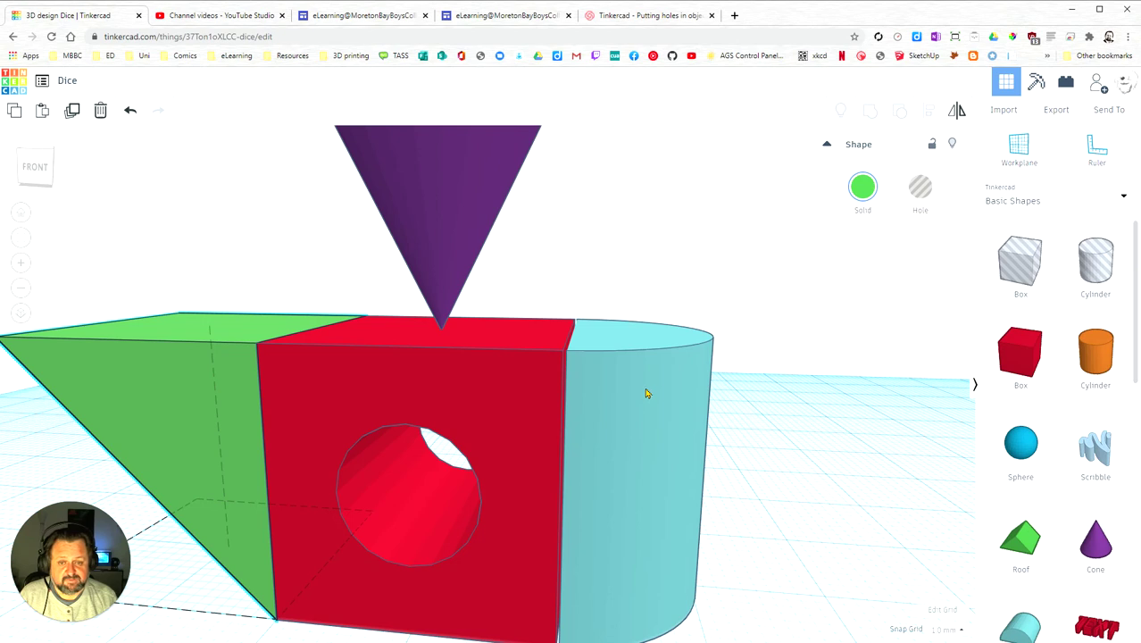
pyautogui.moveTo(771, 405); pyautogui.dragTo(771, 449, button='right')
pyautogui.scroll(2, 772, 449)
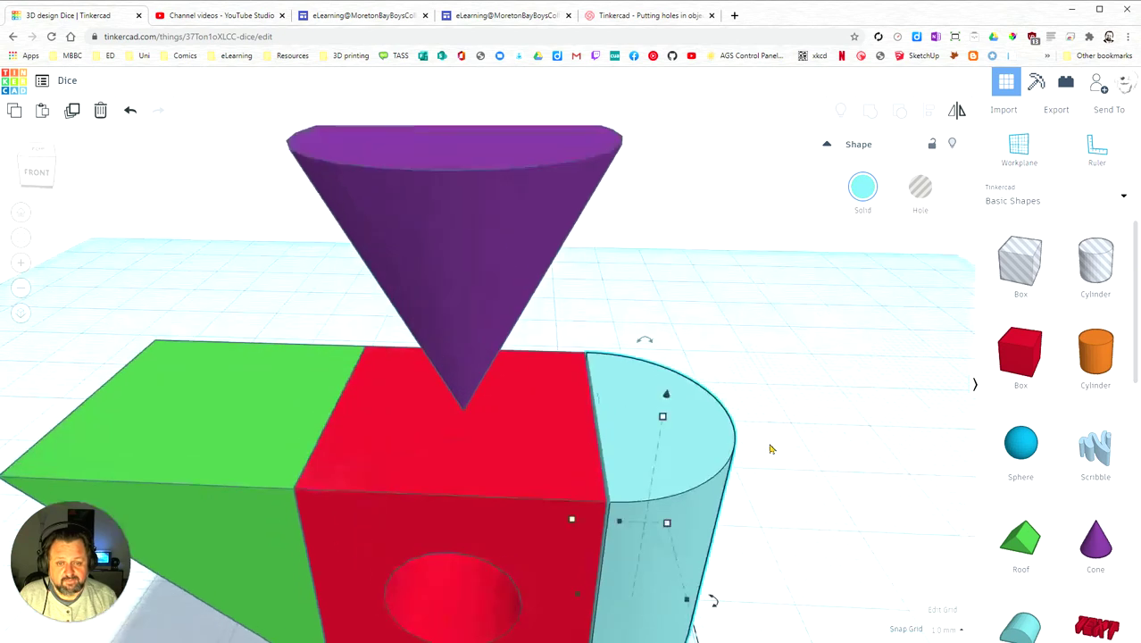
pyautogui.click(658, 464)
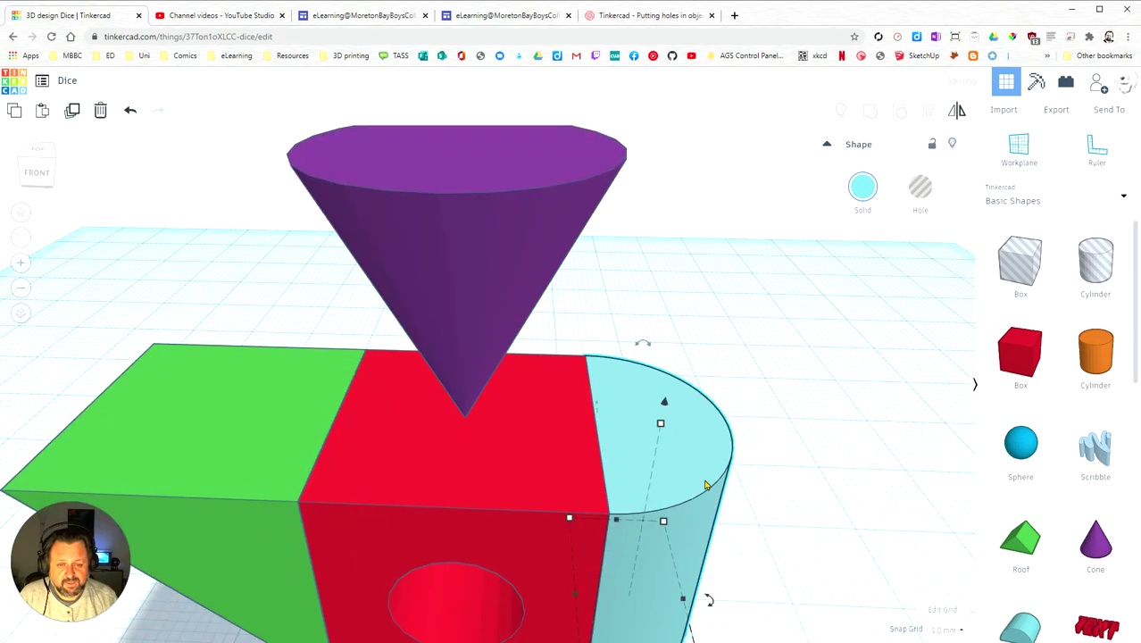
pyautogui.scroll(3, 793, 520)
pyautogui.moveTo(792, 518); pyautogui.dragTo(637, 387, button='right')
pyautogui.scroll(-5, 639, 393)
pyautogui.click(777, 532)
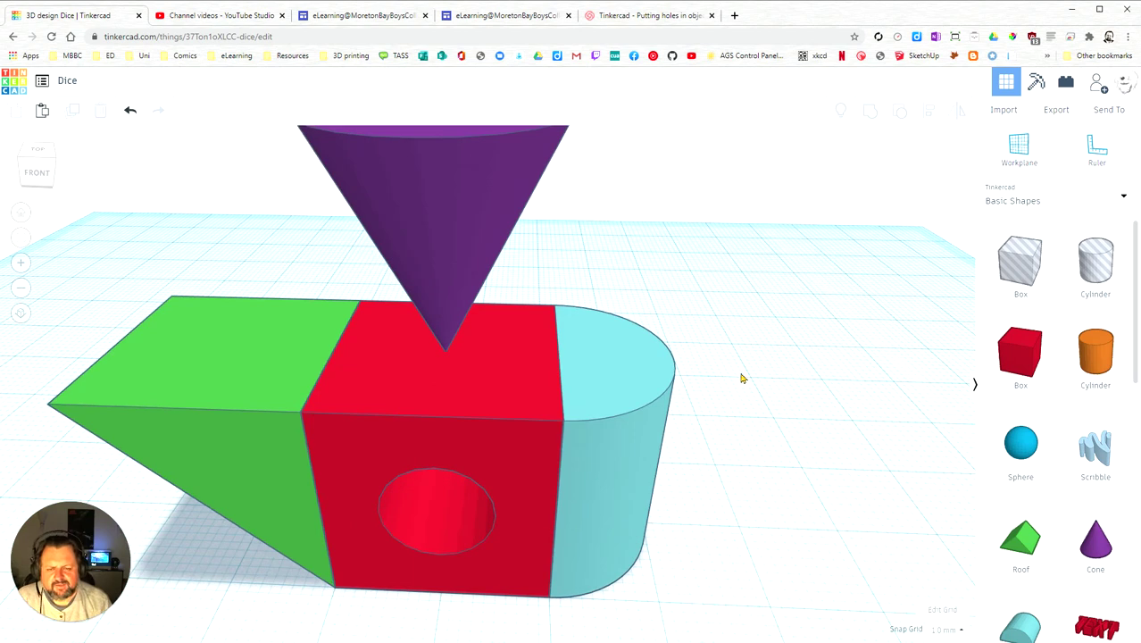
pyautogui.moveTo(741, 377); pyautogui.dragTo(847, 471, button='middle')
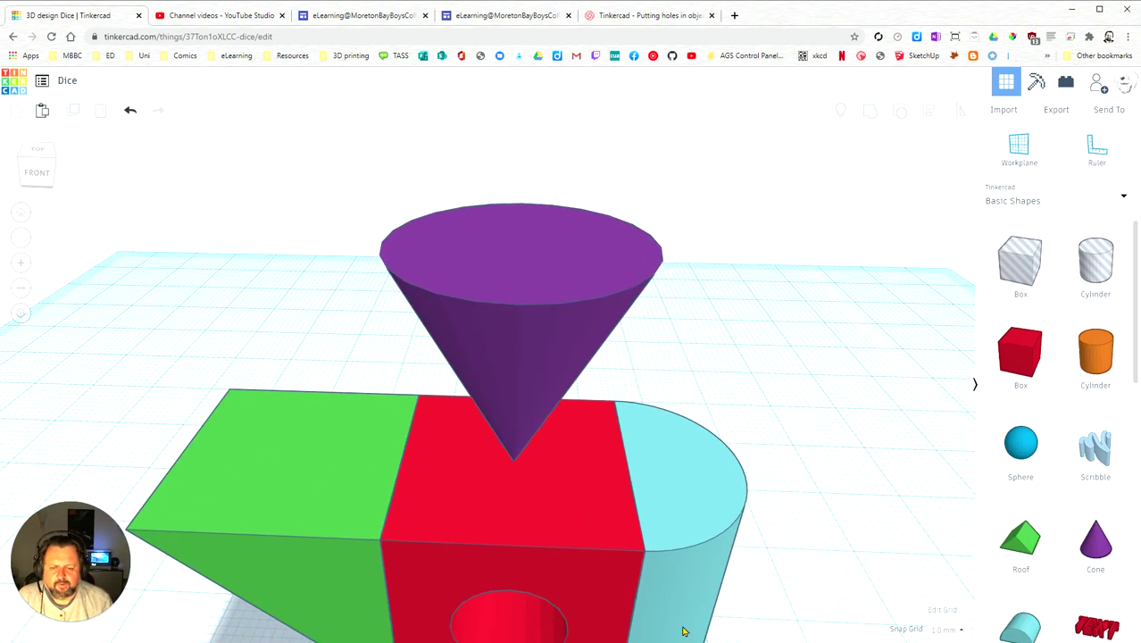
pyautogui.scroll(-6, 858, 549)
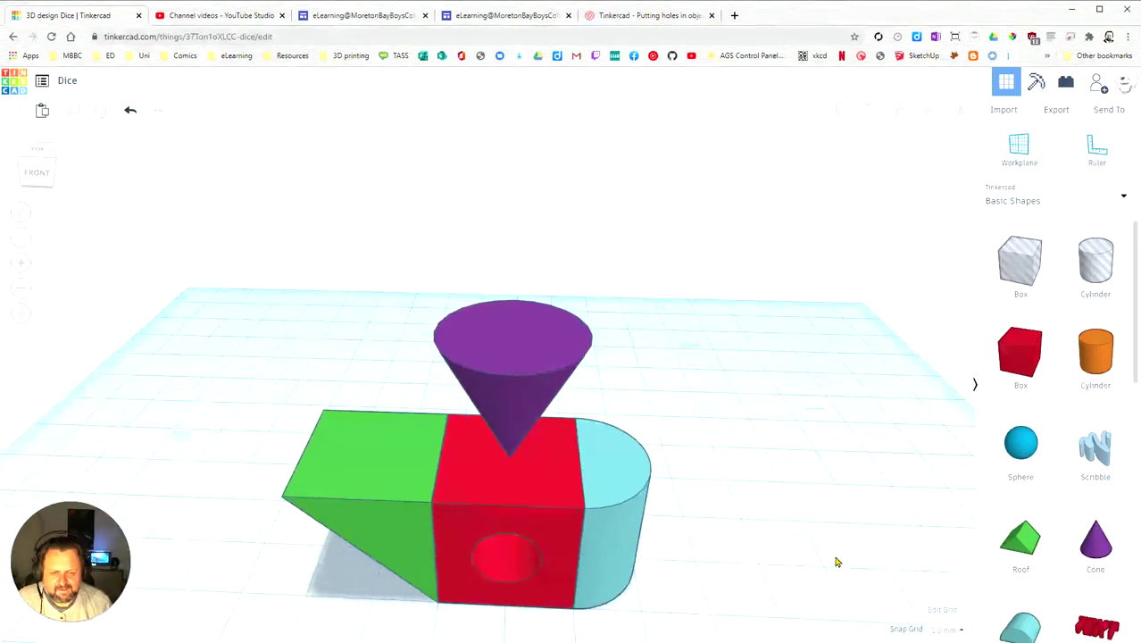
pyautogui.scroll(6, 714, 476)
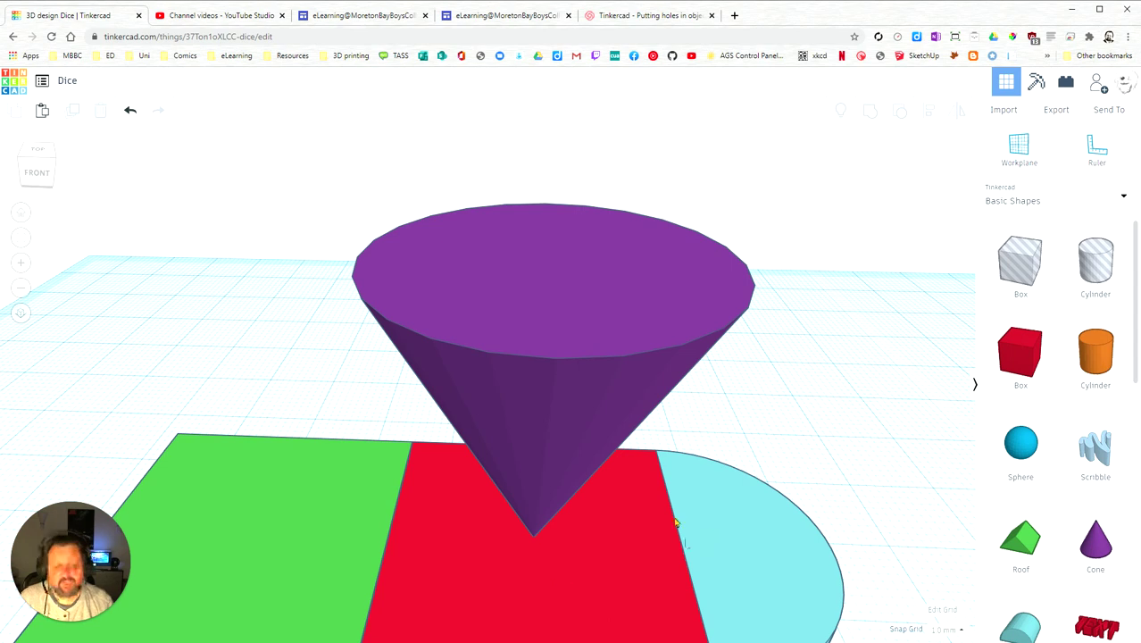
pyautogui.moveTo(807, 414); pyautogui.dragTo(809, 316, button='right')
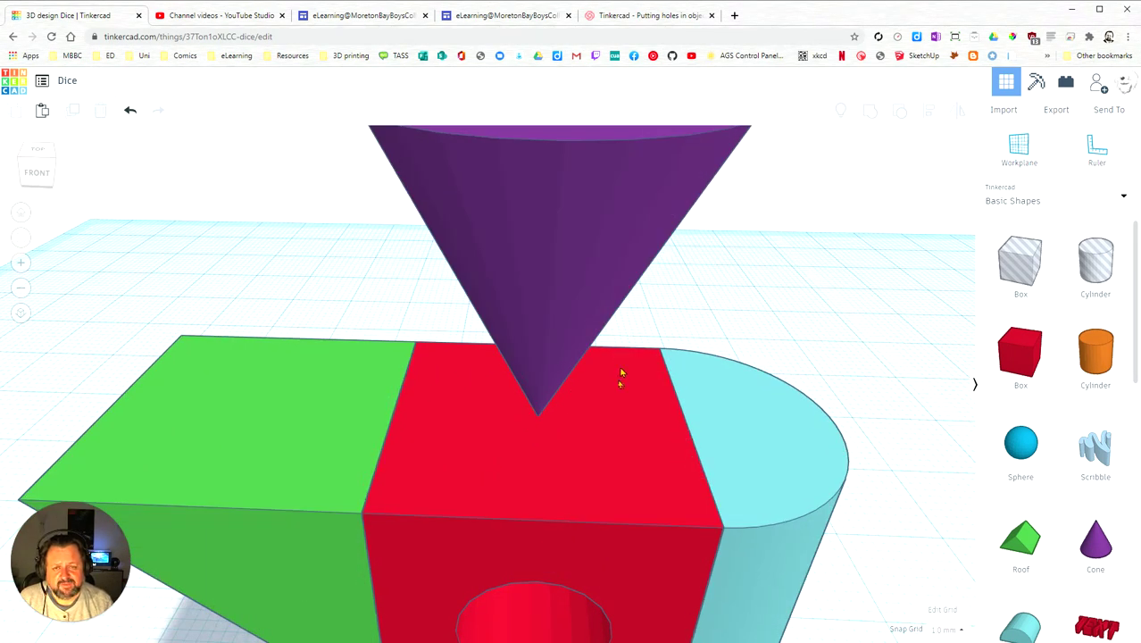
pyautogui.scroll(-5, 789, 260)
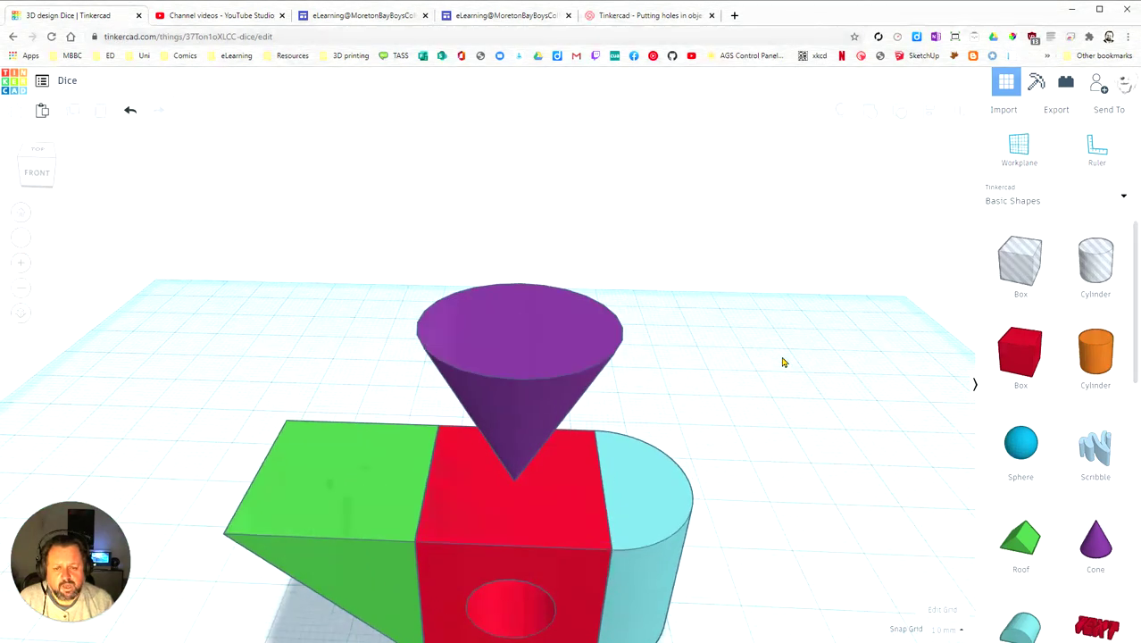
pyautogui.moveTo(783, 362); pyautogui.dragTo(750, 351, button='right')
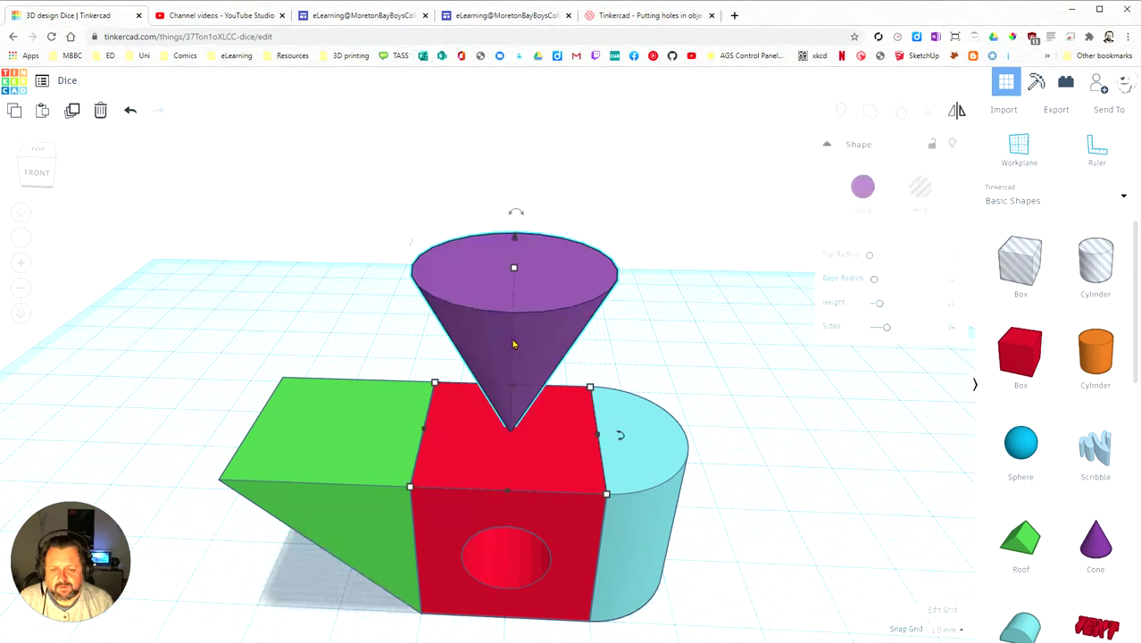
# Lower the purple cone 4 mm into the red cube's top and verify its depth from the front.
pyautogui.moveTo(515, 241); pyautogui.dragTo(515, 282)
pyautogui.moveTo(822, 466); pyautogui.dragTo(784, 410, button='right')
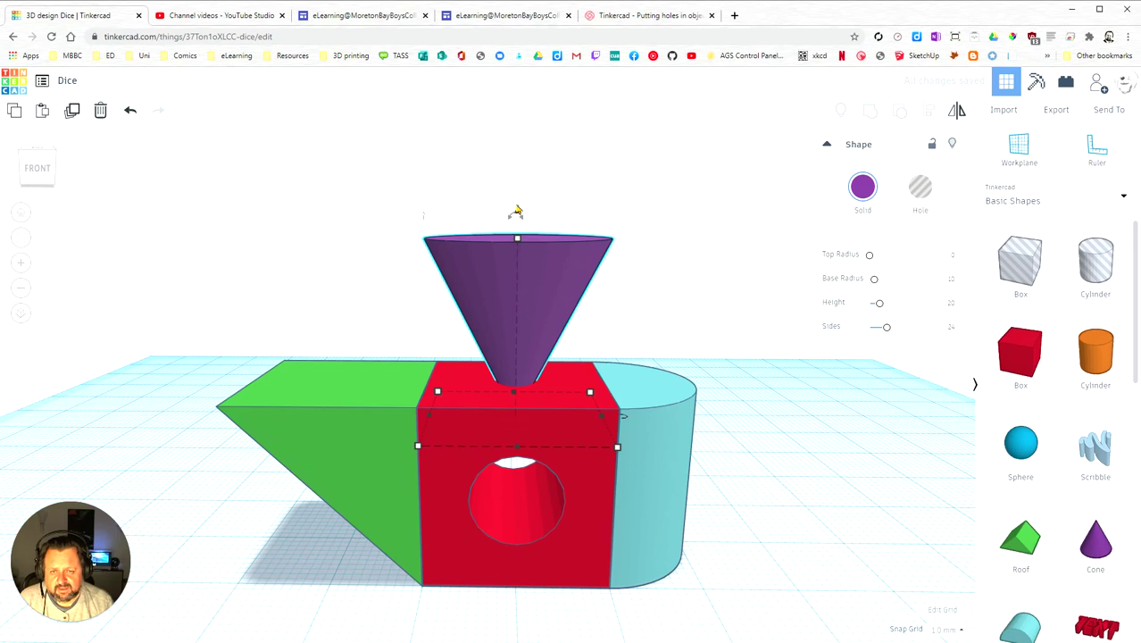
pyautogui.moveTo(771, 393); pyautogui.dragTo(449, 440, button='right')
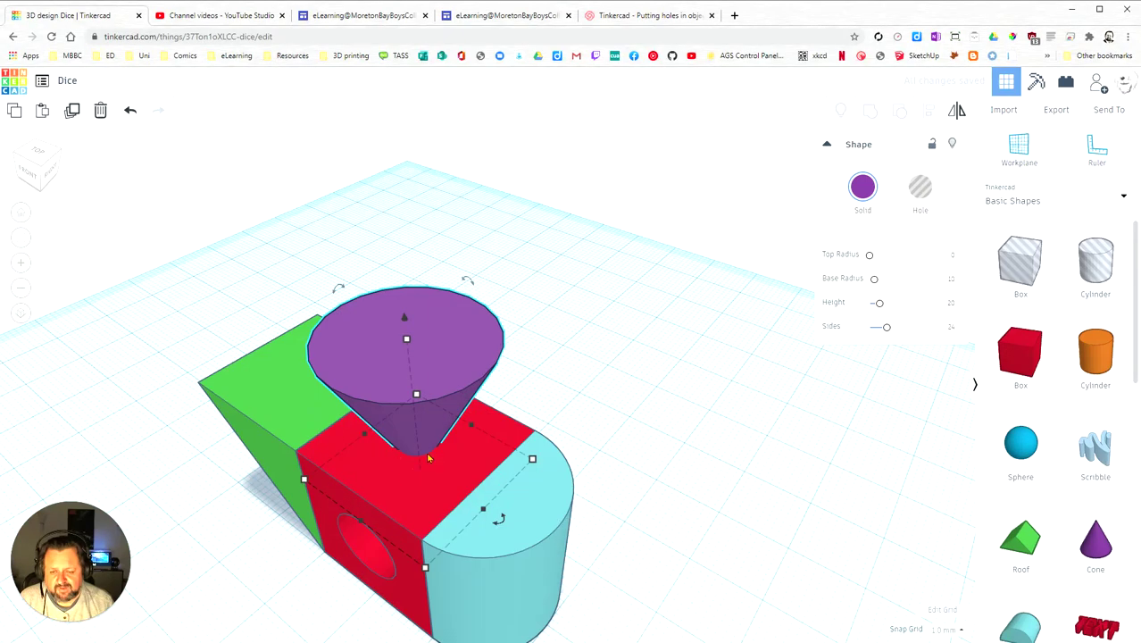
pyautogui.moveTo(596, 505); pyautogui.dragTo(937, 466, button='right')
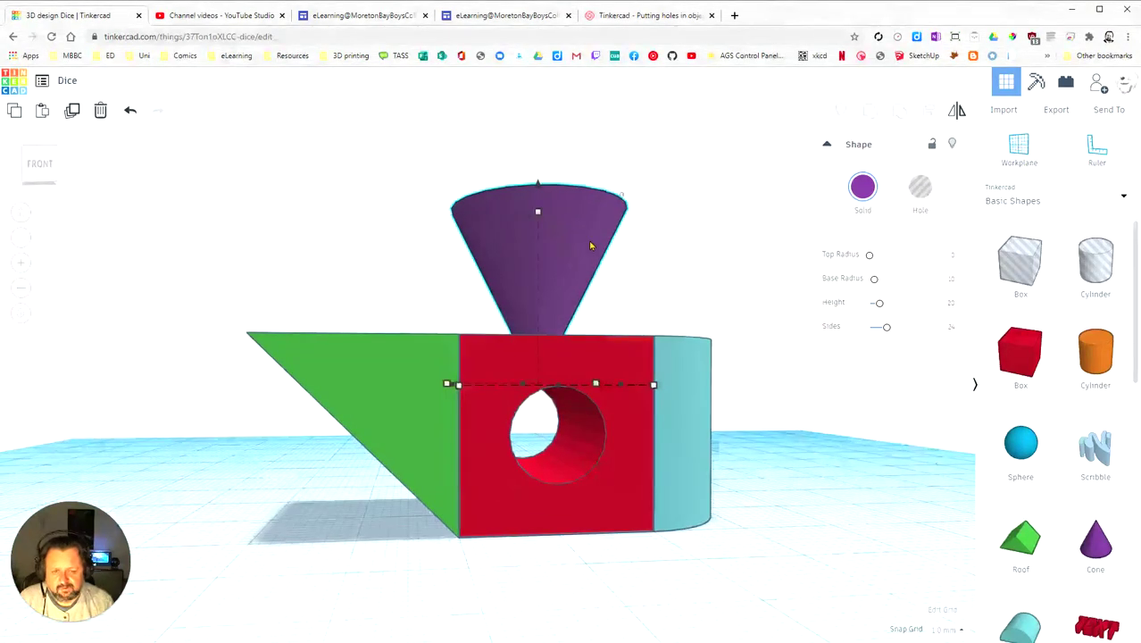
pyautogui.moveTo(670, 491); pyautogui.dragTo(675, 527, button='right')
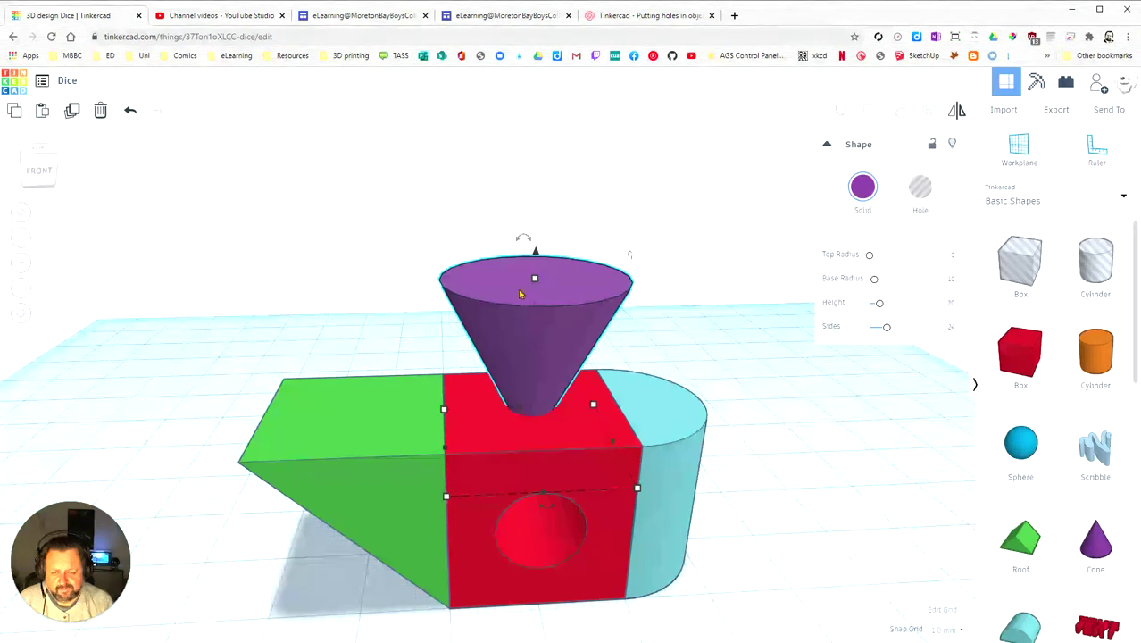
pyautogui.moveTo(819, 527)
pyautogui.mouseDown(button='right')
pyautogui.moveTo(794, 484)
pyautogui.moveTo(817, 535)
pyautogui.mouseUp(button='right')
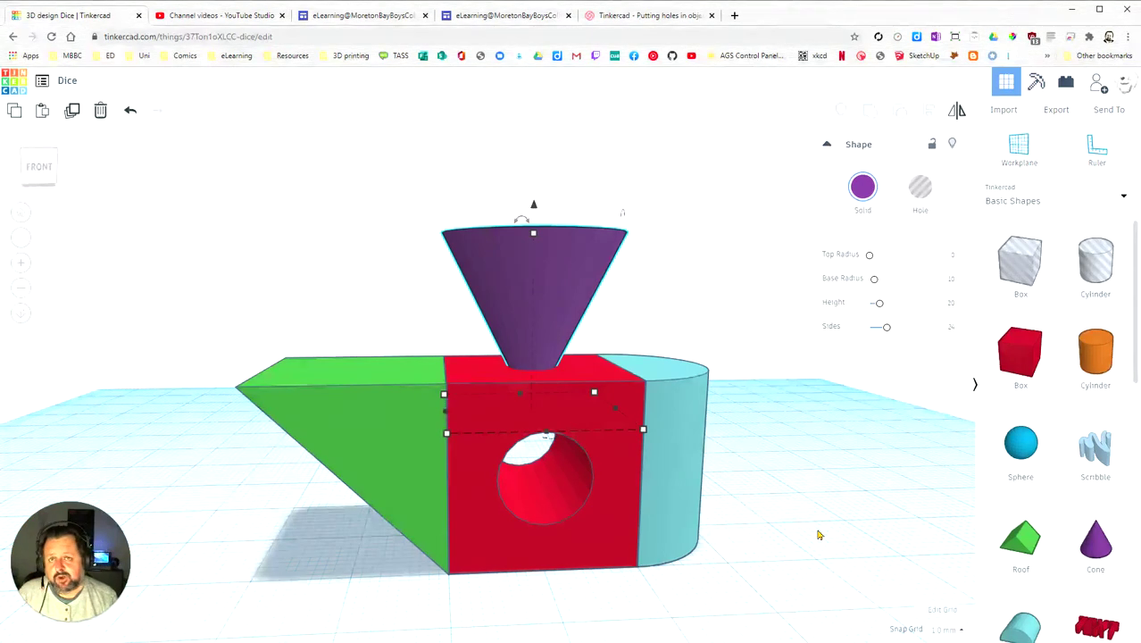
pyautogui.moveTo(831, 504)
pyautogui.mouseDown(button='right')
pyautogui.moveTo(776, 490)
pyautogui.moveTo(822, 541)
pyautogui.moveTo(825, 517)
pyautogui.moveTo(841, 529)
pyautogui.moveTo(828, 496)
pyautogui.moveTo(814, 501)
pyautogui.mouseUp(button='right')
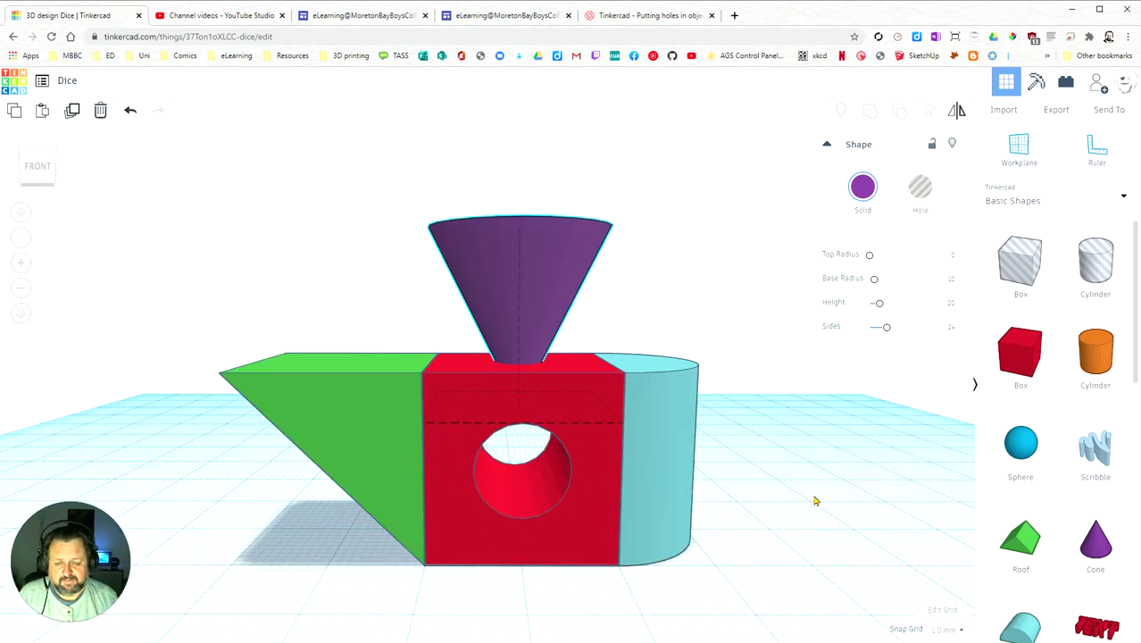